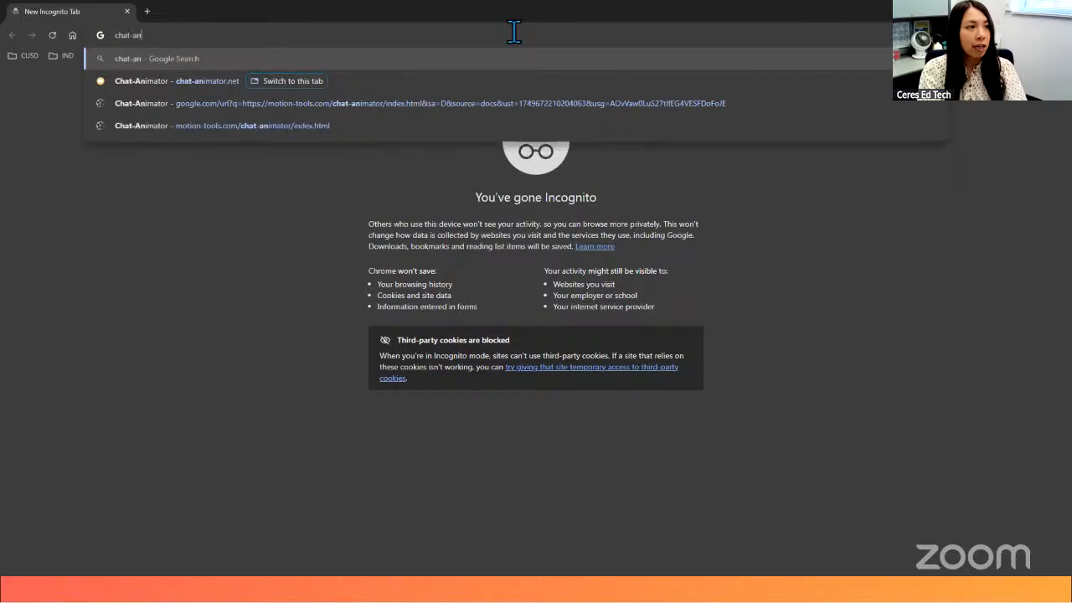
- Open the chat-animator.net website and look at the picture upload dialog for the first character, Grump, without choosing a file
key("Return")
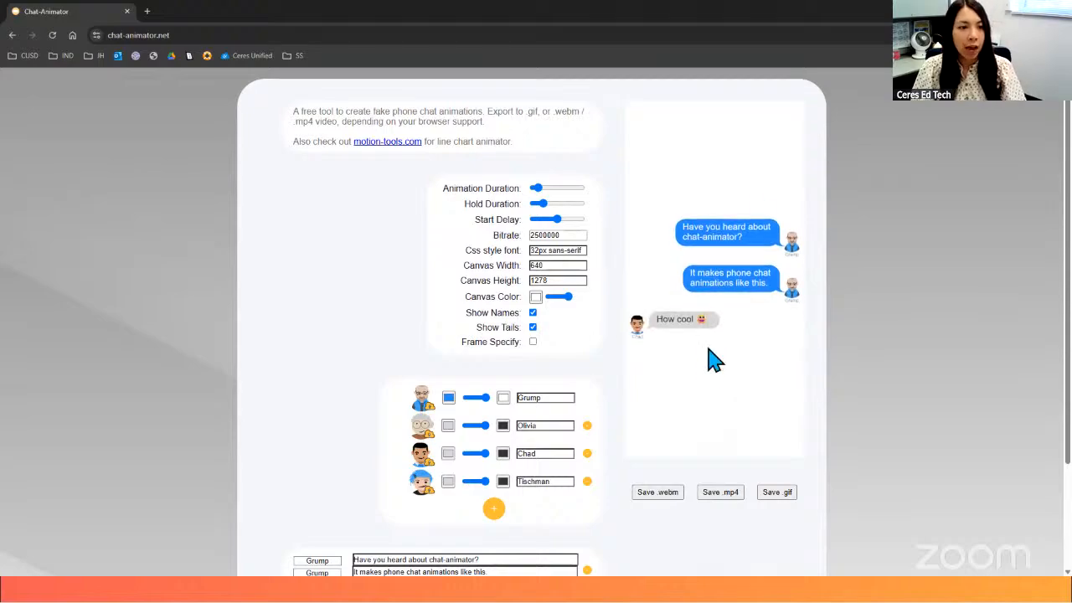
left_click(424, 409)
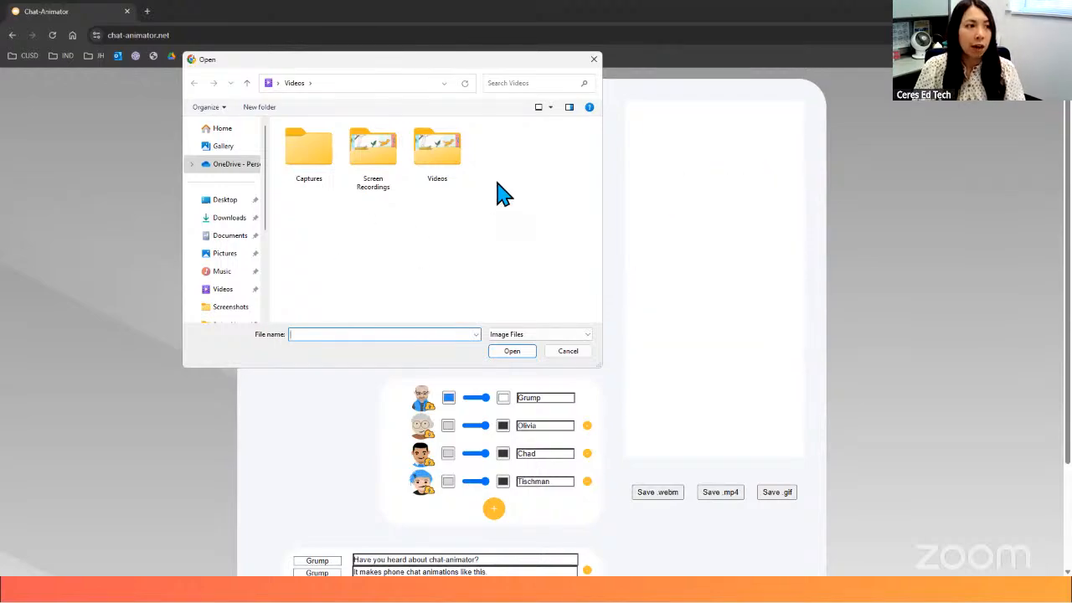
left_click(594, 59)
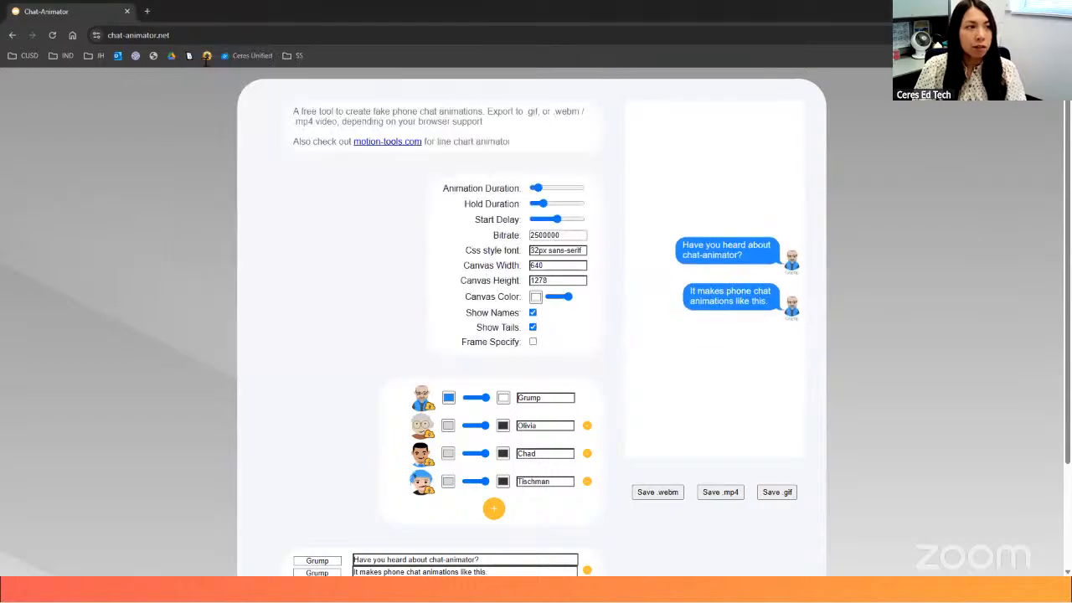
- Search Google Images for "wilbur the pig from charlottes web" in a new browser tab
left_click(148, 12)
type("wi")
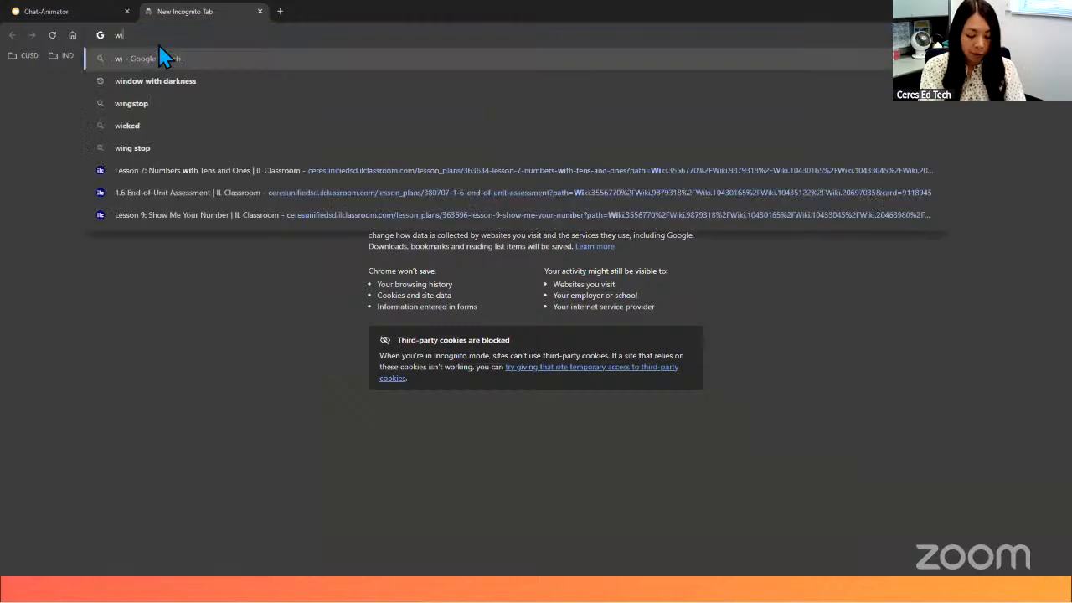
type("lbur the pi")
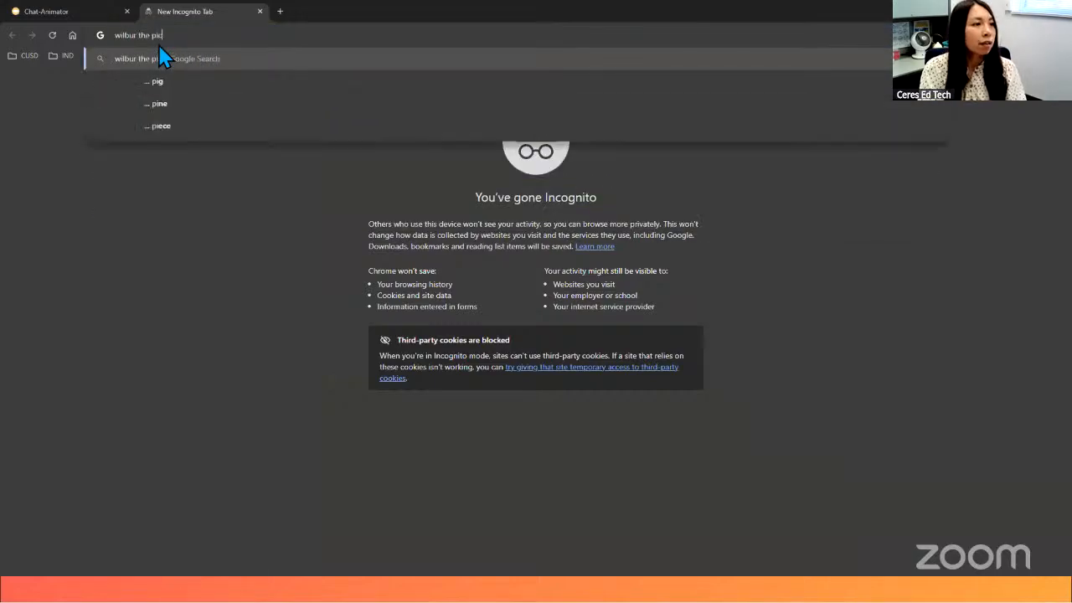
type("g from charlottes web")
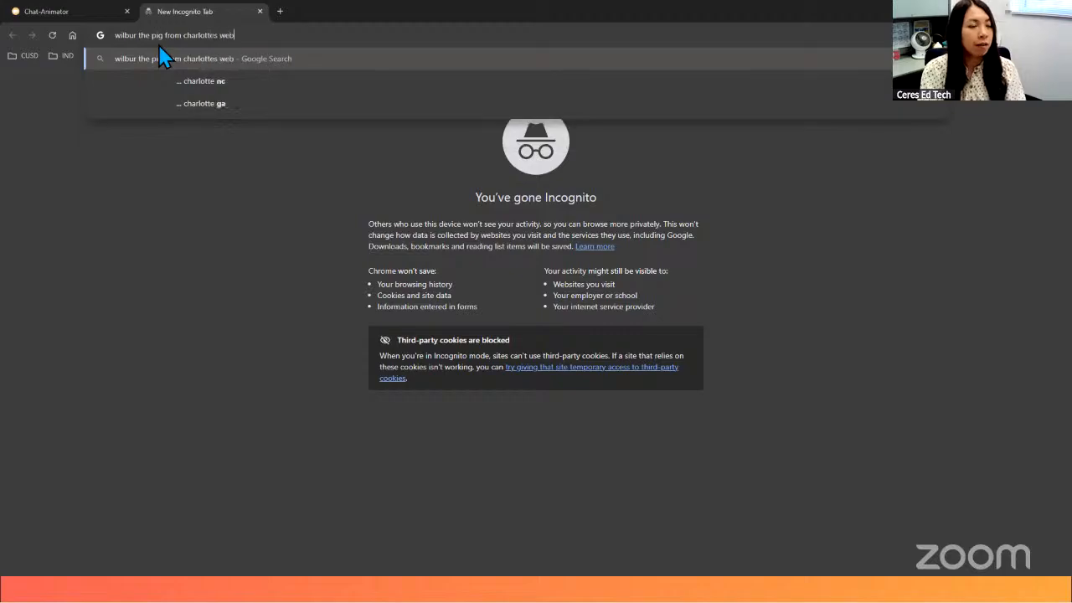
key("Return")
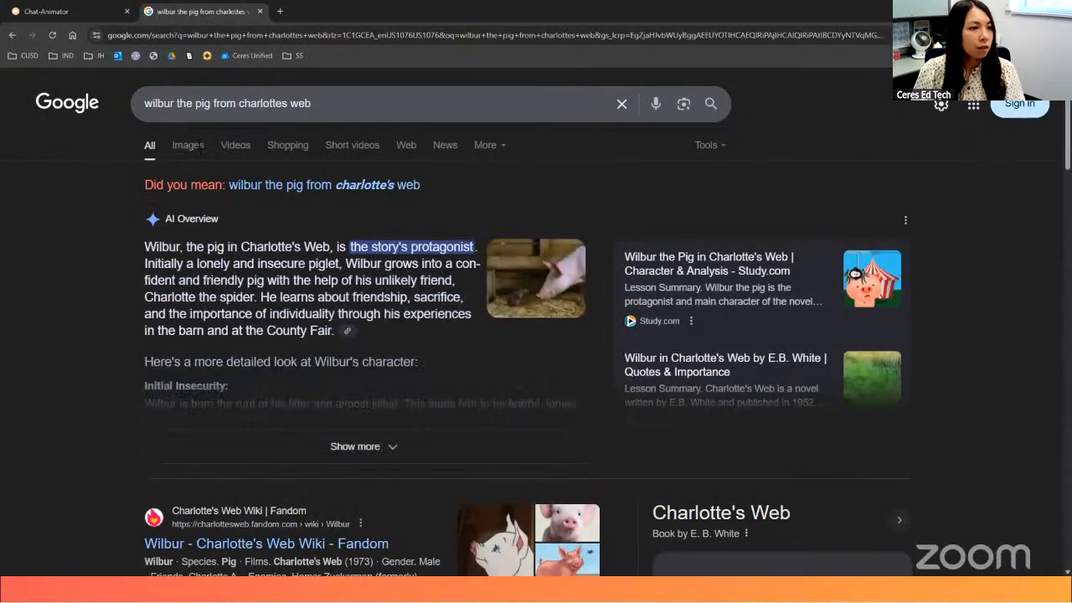
left_click(186, 147)
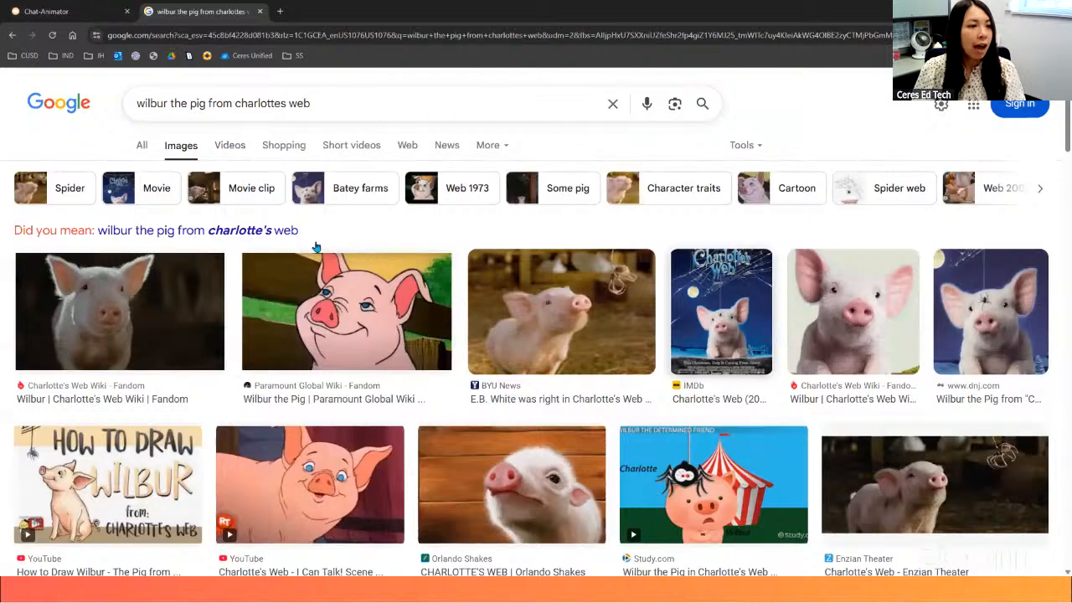
- Save the front-facing Wilbur image with the pale background to Downloads as a JPEG named Wilbur2
right_click(845, 310)
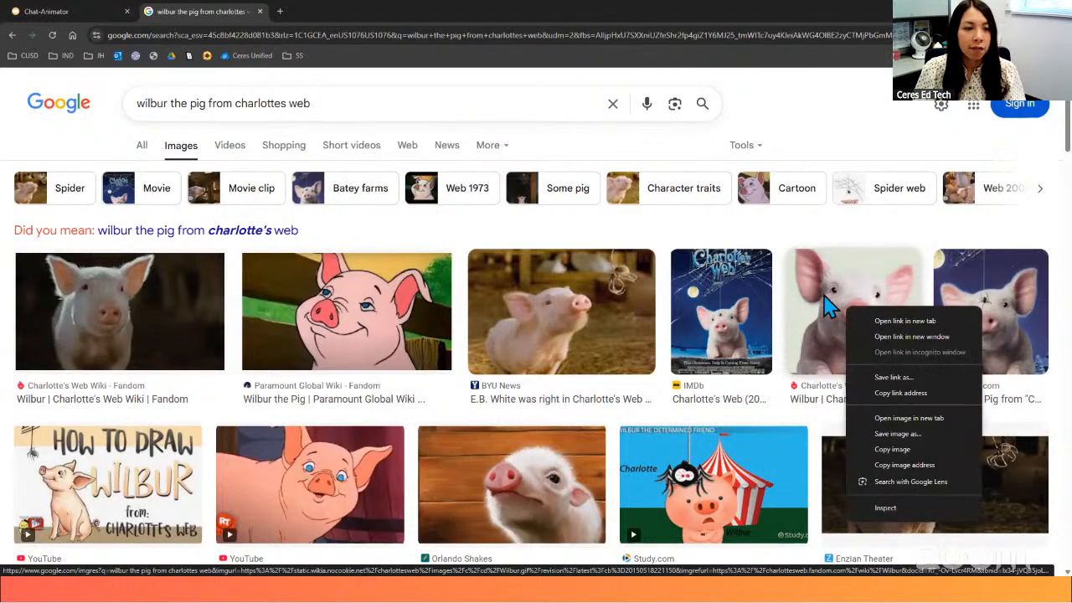
left_click(889, 434)
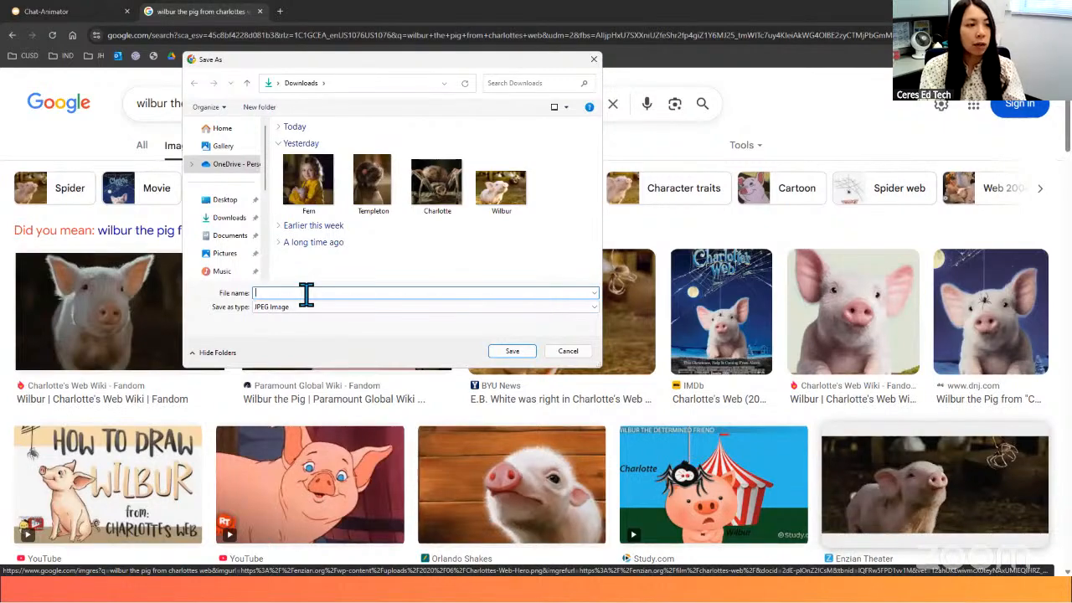
type("Wil")
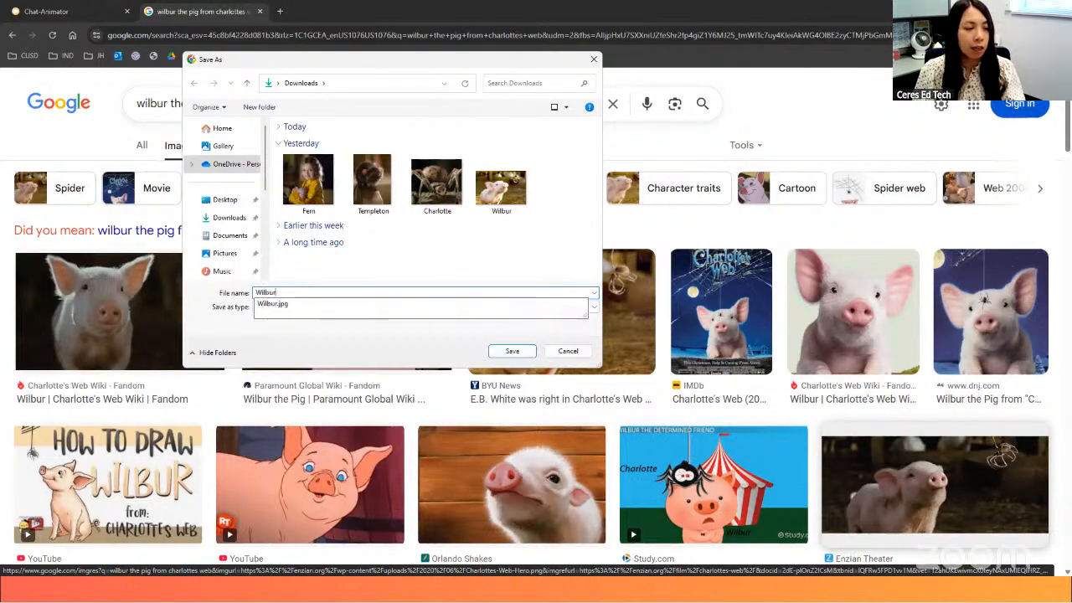
type("bur2")
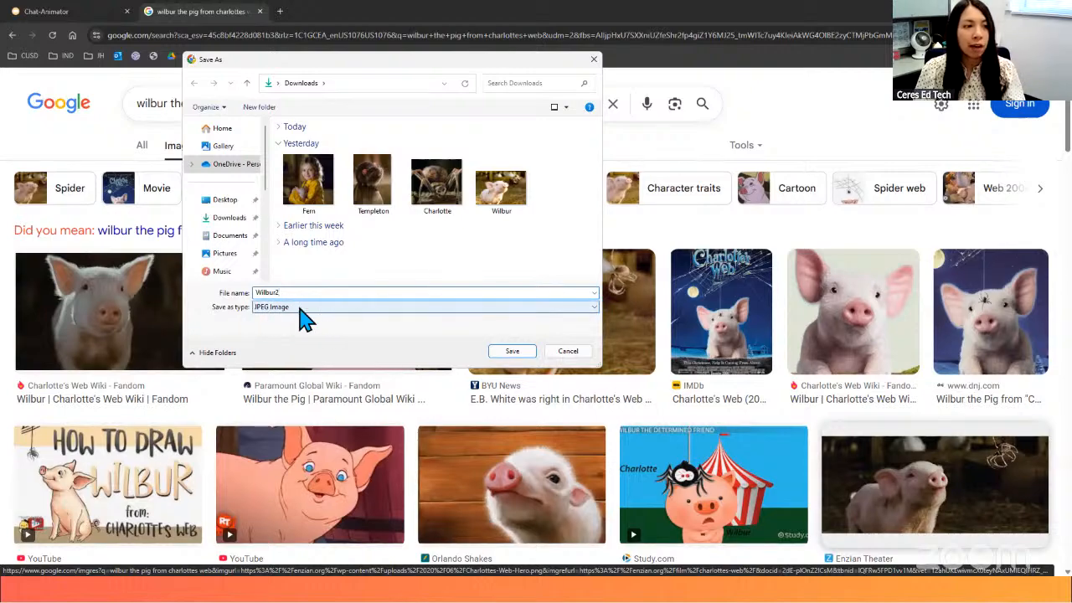
left_click(505, 352)
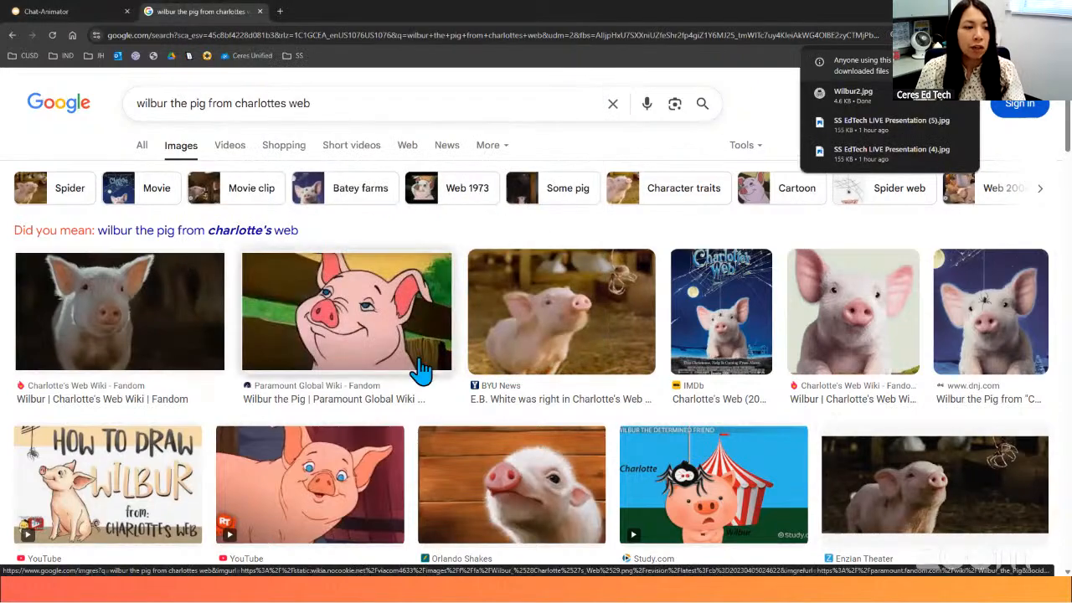
left_click(85, 14)
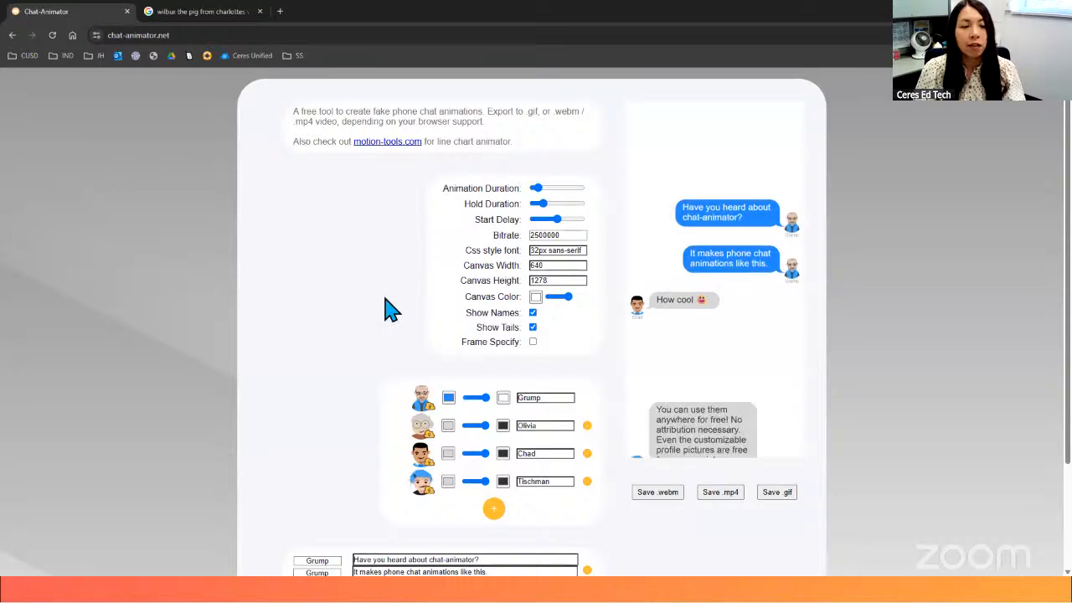
left_click(423, 403)
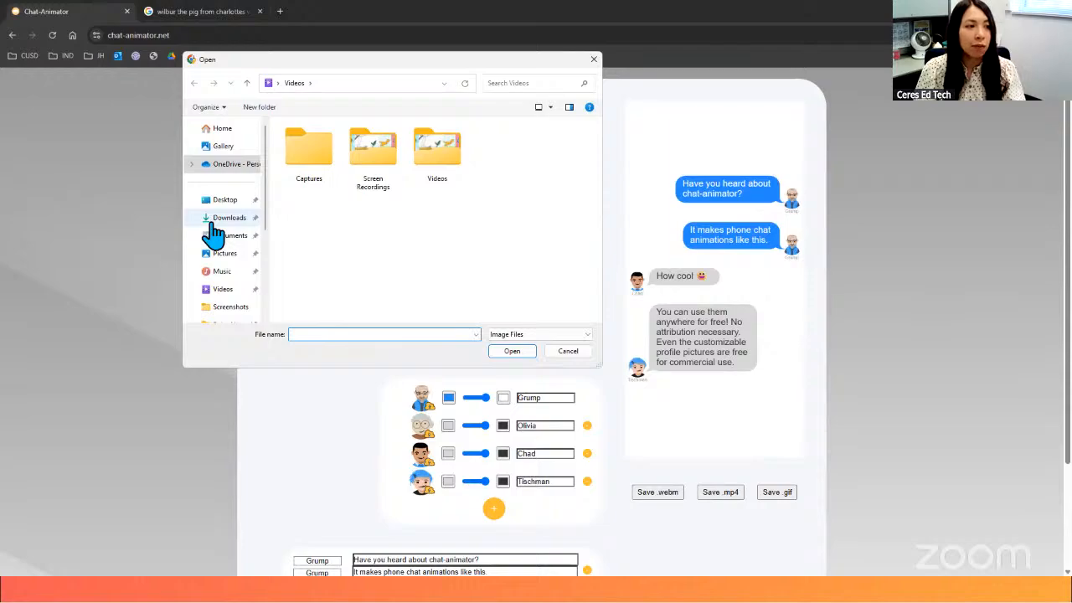
left_click(222, 219)
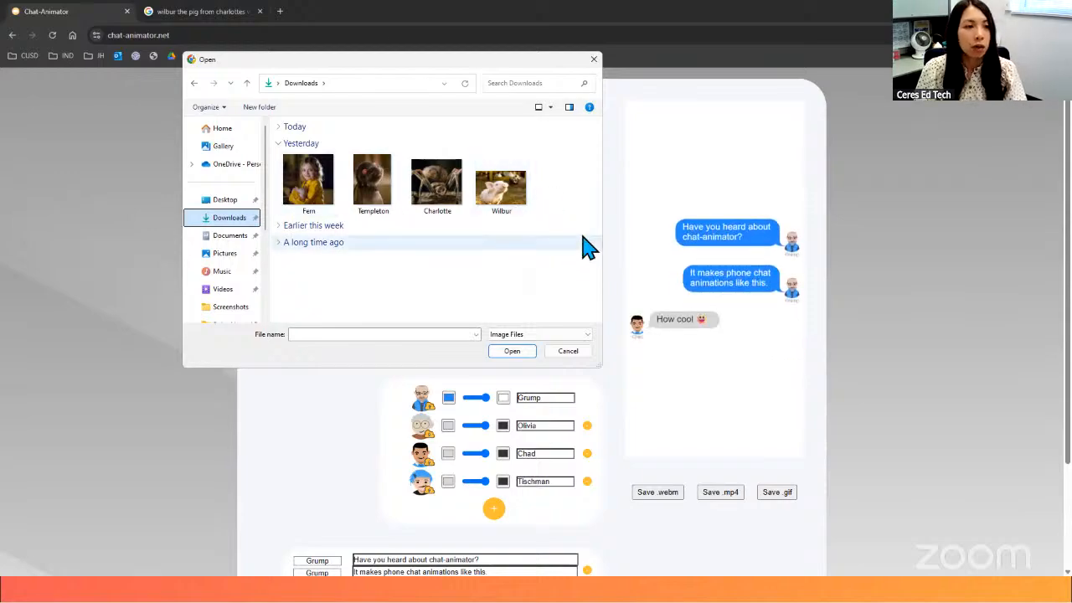
left_click(501, 209)
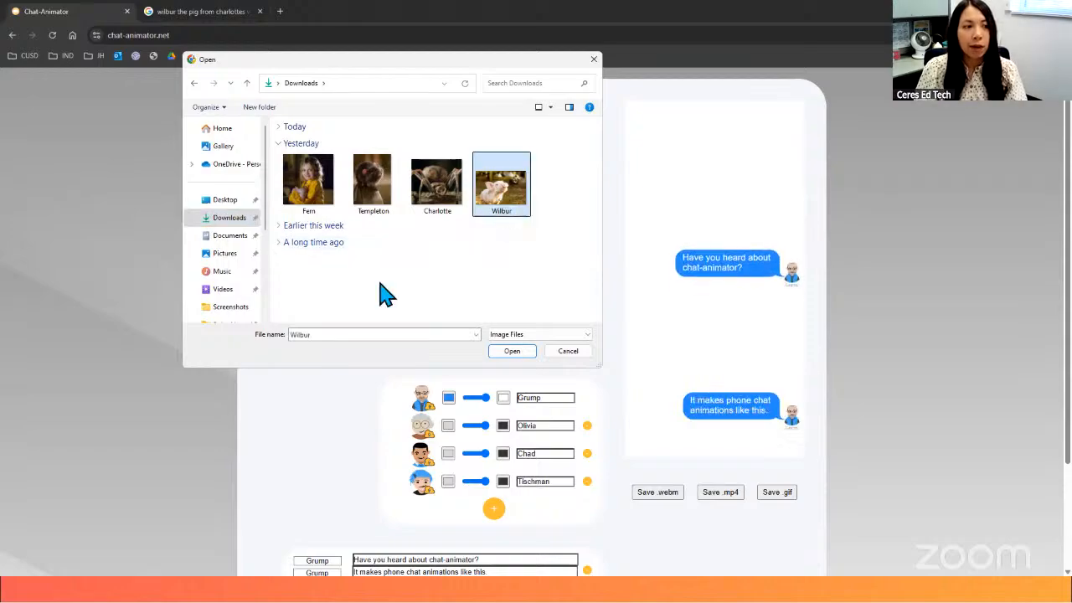
left_click(512, 351)
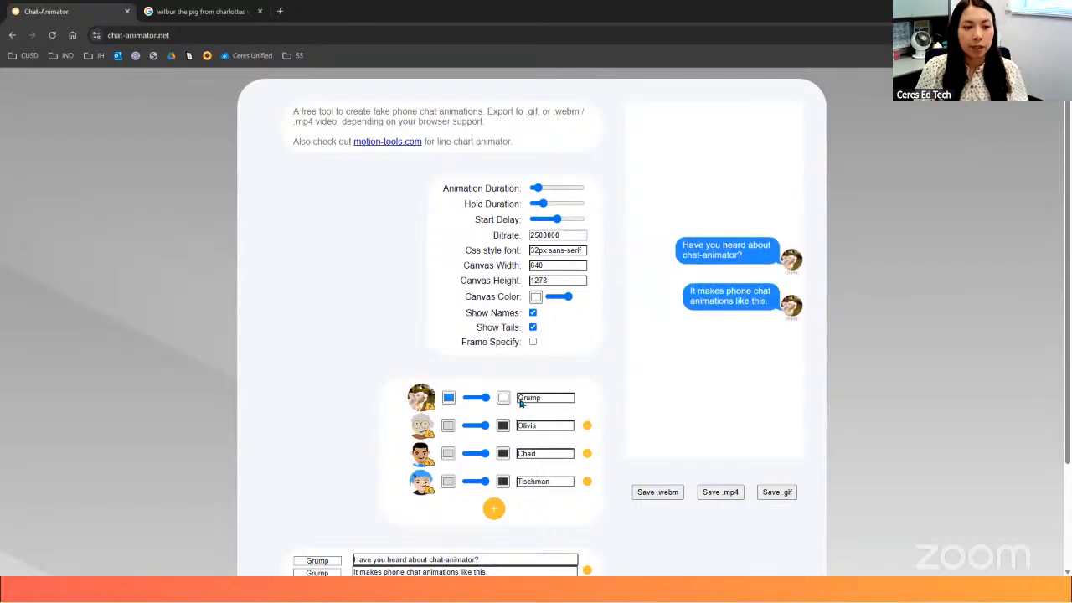
- Rename the first character Wilbur and view the colour choices for its chat bubble
left_click_drag(521, 398, 563, 420)
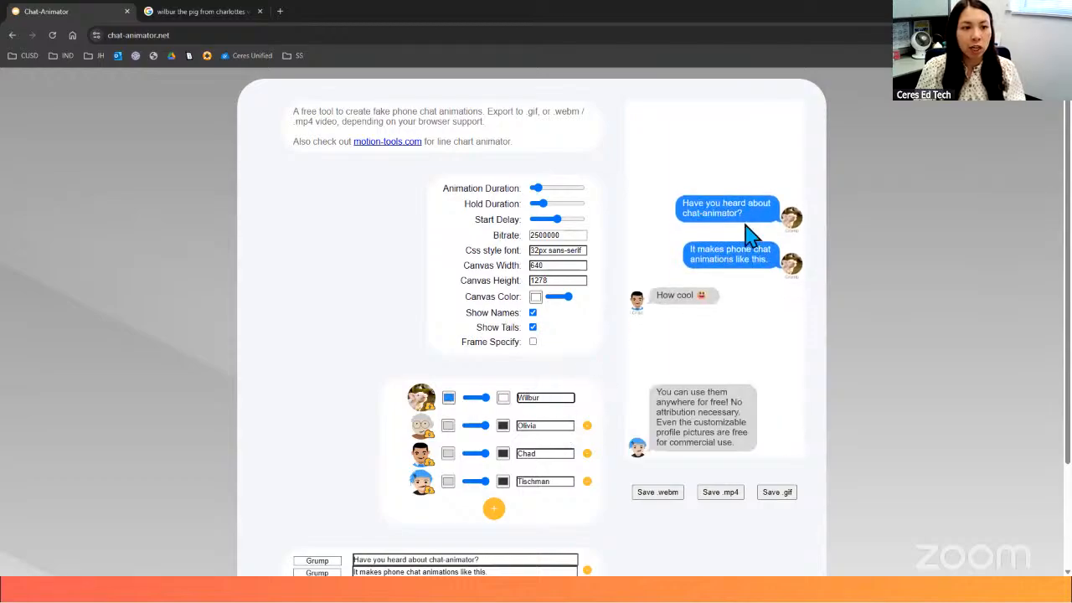
left_click(448, 398)
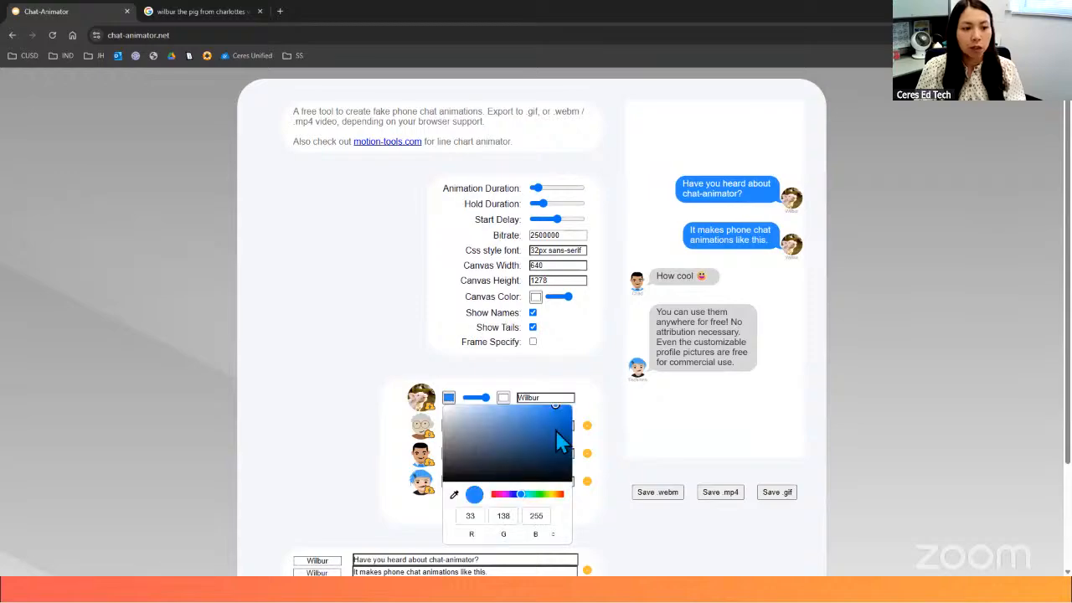
left_click(615, 382)
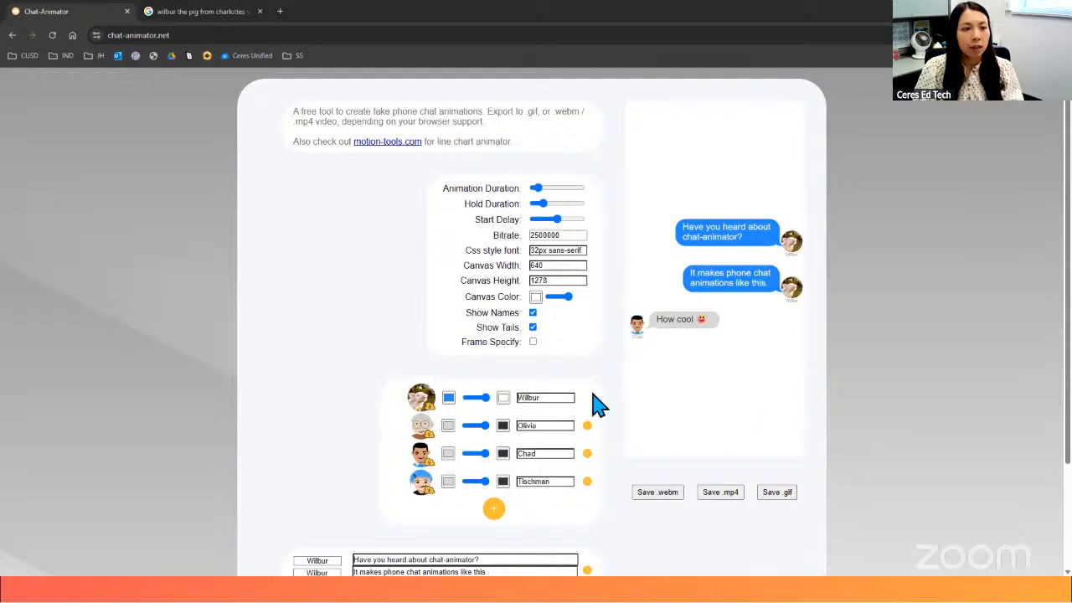
- Return to the Google Images results and search for "charlotte the spider from charlottes web"
left_click(422, 437)
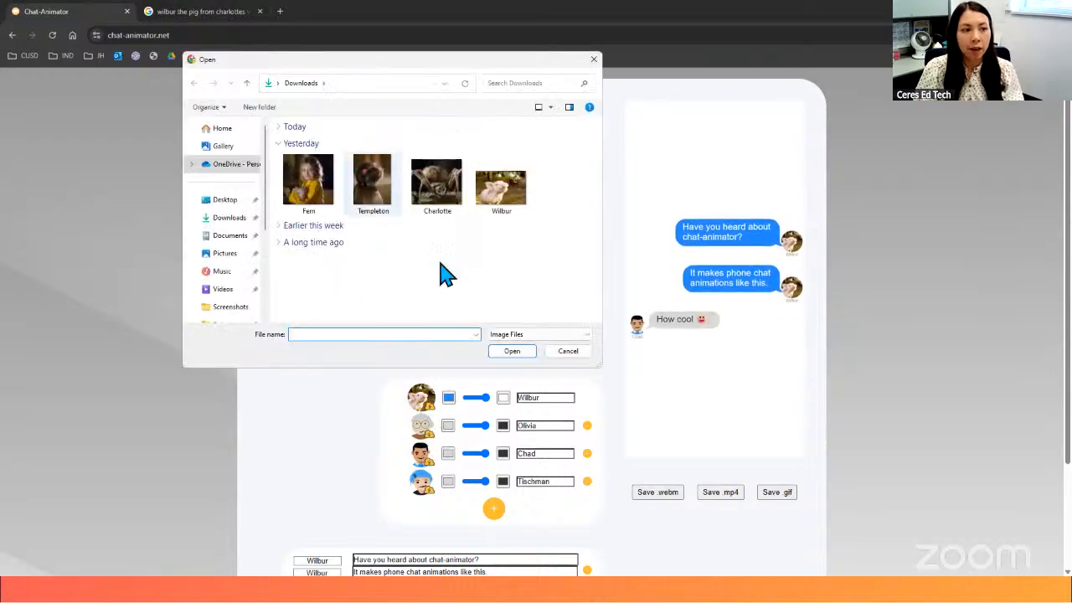
left_click(594, 60)
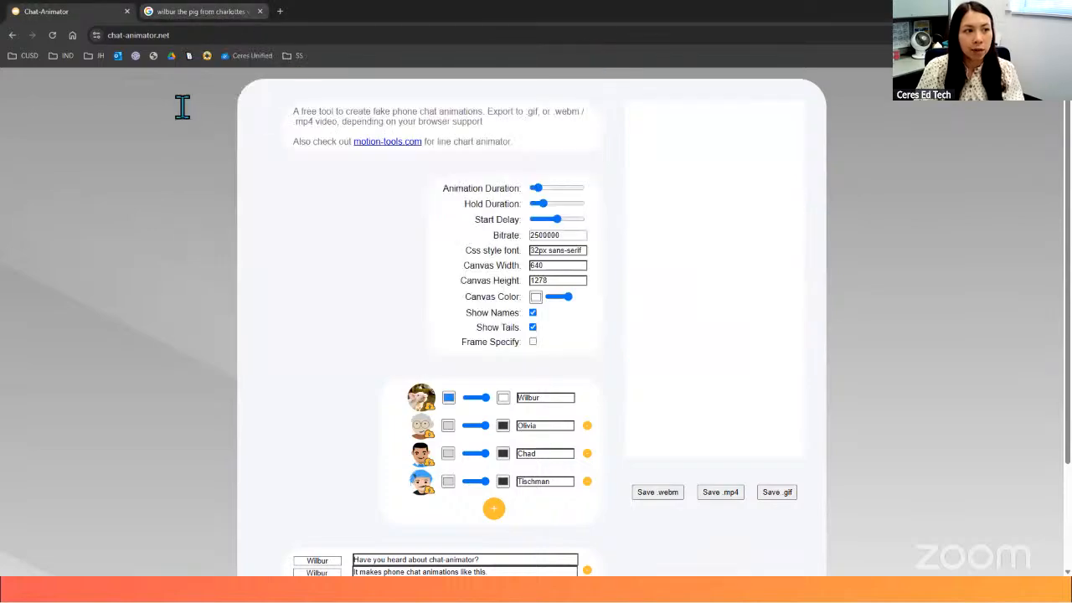
key("ctrl+Tab")
double_click(138, 106)
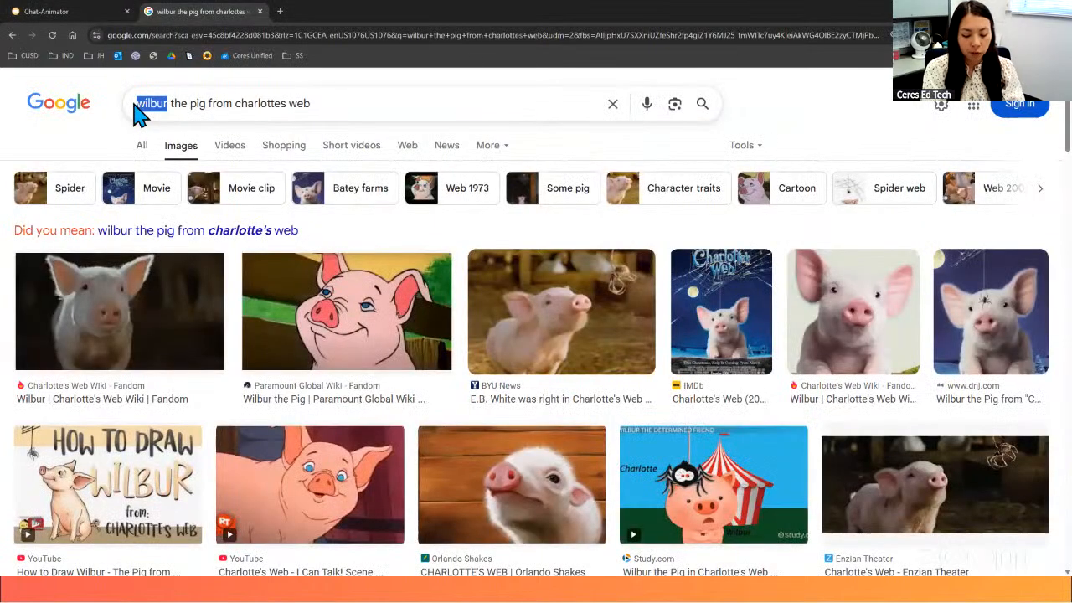
type("charlotte")
key("Return")
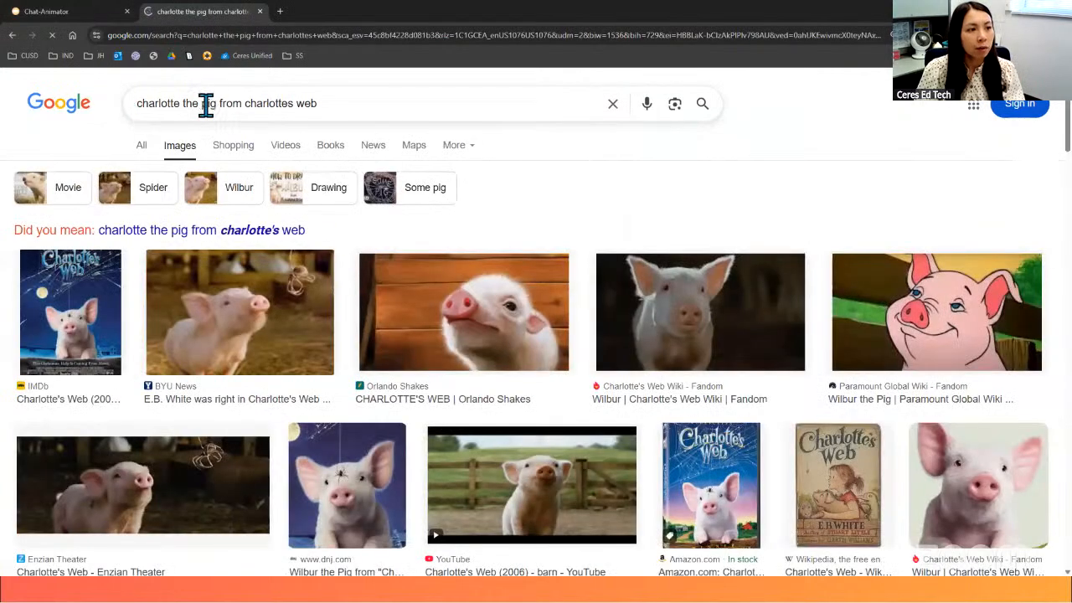
double_click(202, 103)
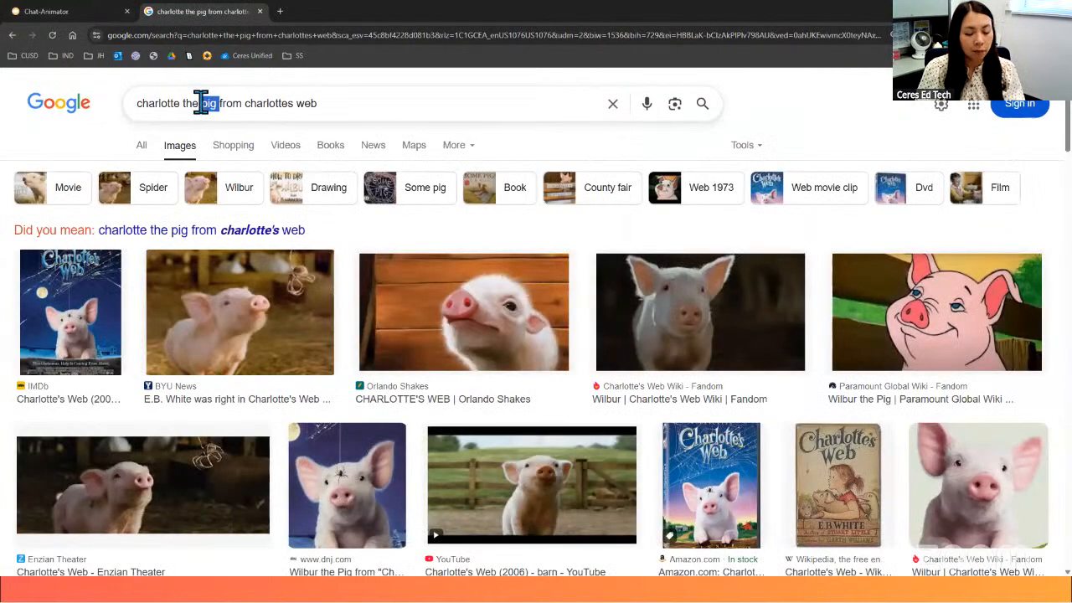
type("spider")
key("Return")
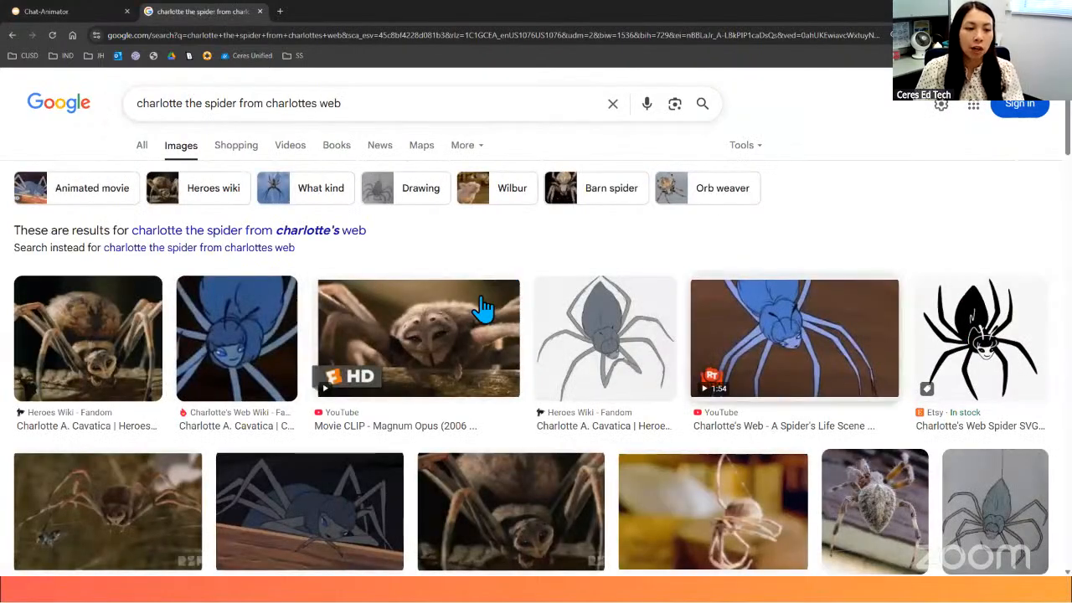
- Save the first Charlotte spider image to Downloads as a JPEG named Charlotte2
right_click(95, 328)
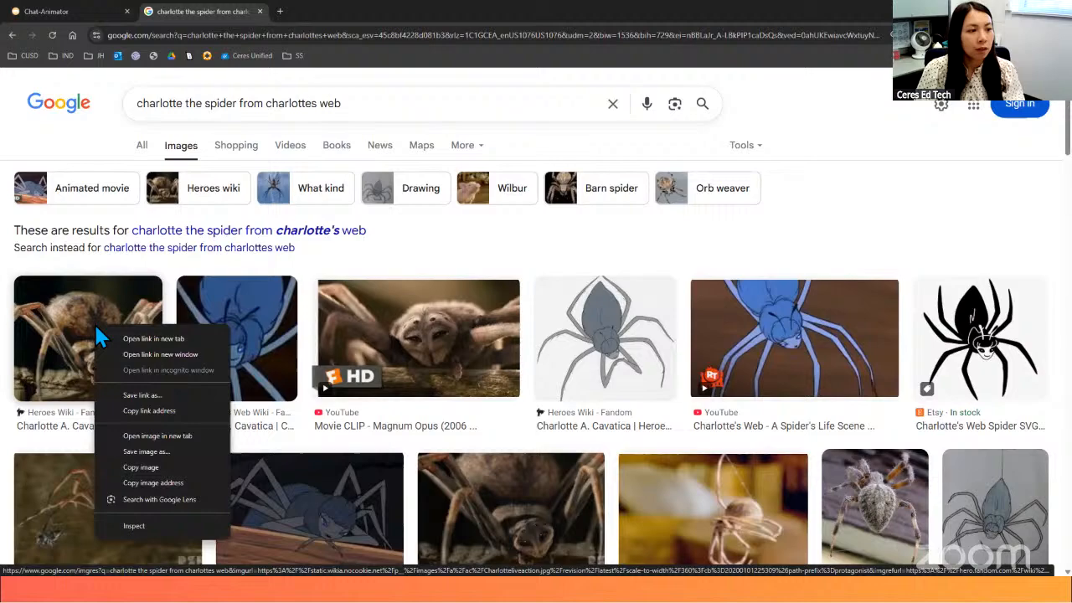
left_click(170, 452)
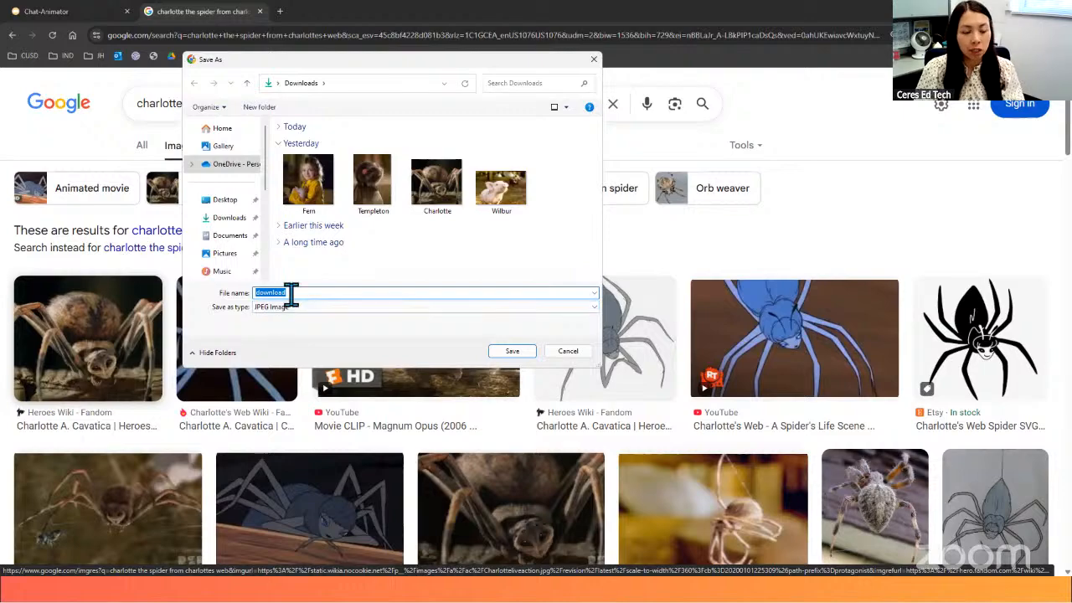
type("Charl")
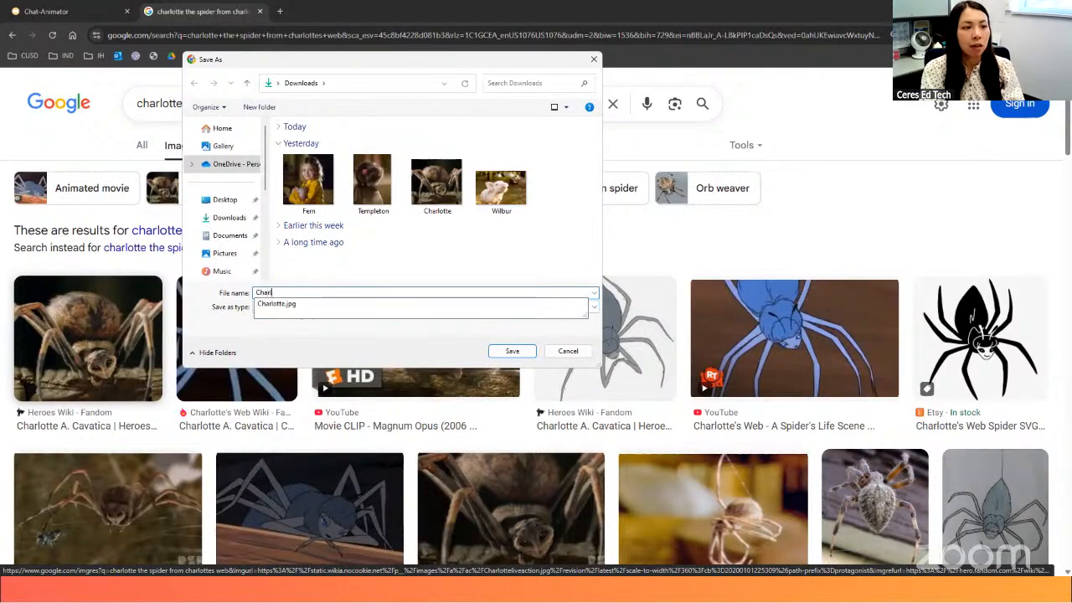
type("otte2")
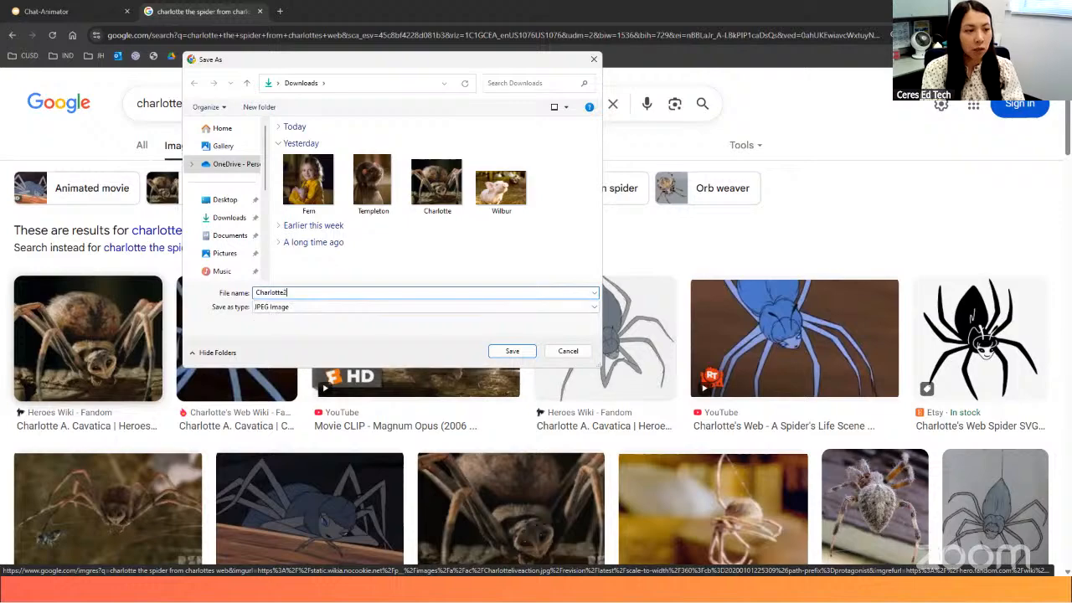
left_click(520, 359)
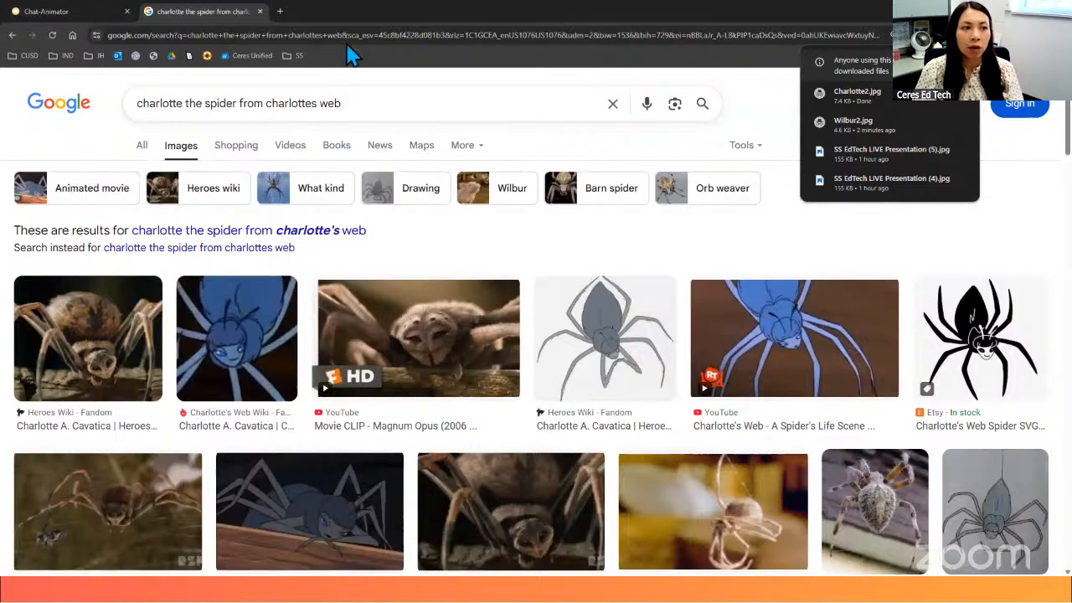
left_click(79, 10)
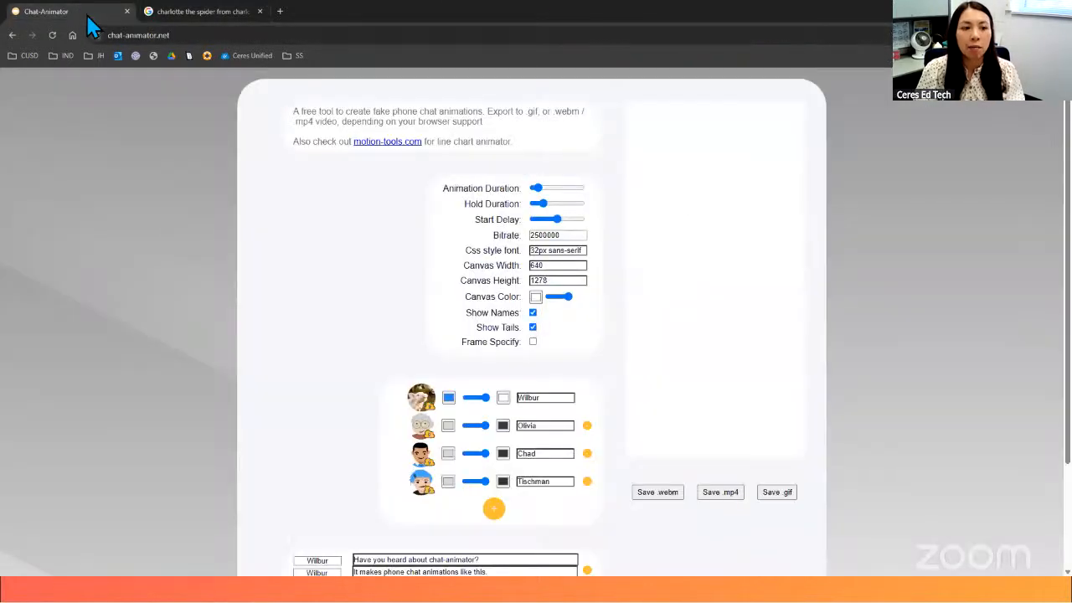
left_click(423, 433)
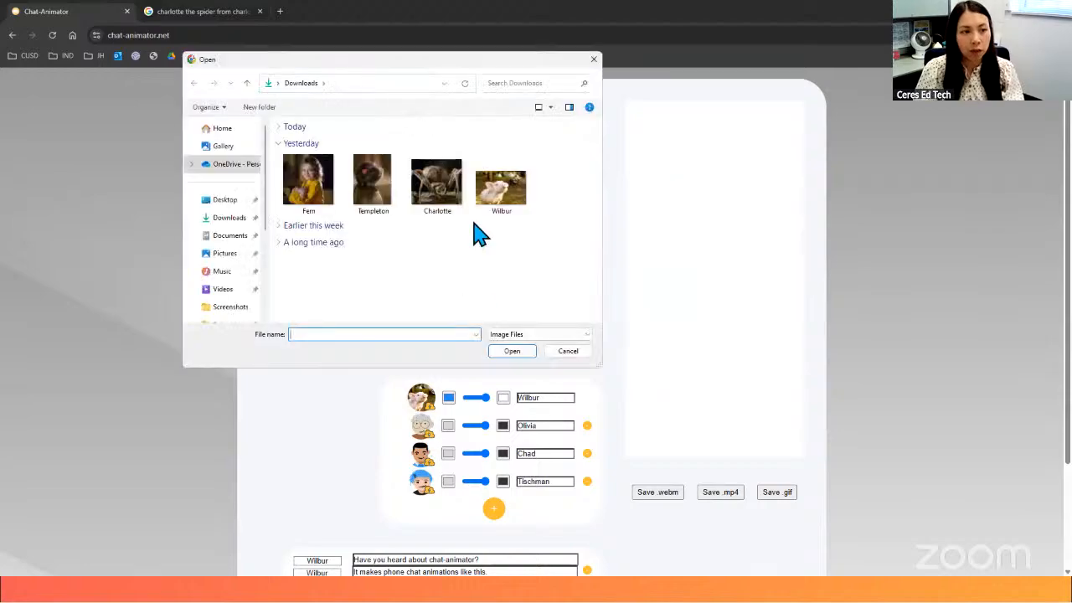
left_click(440, 204)
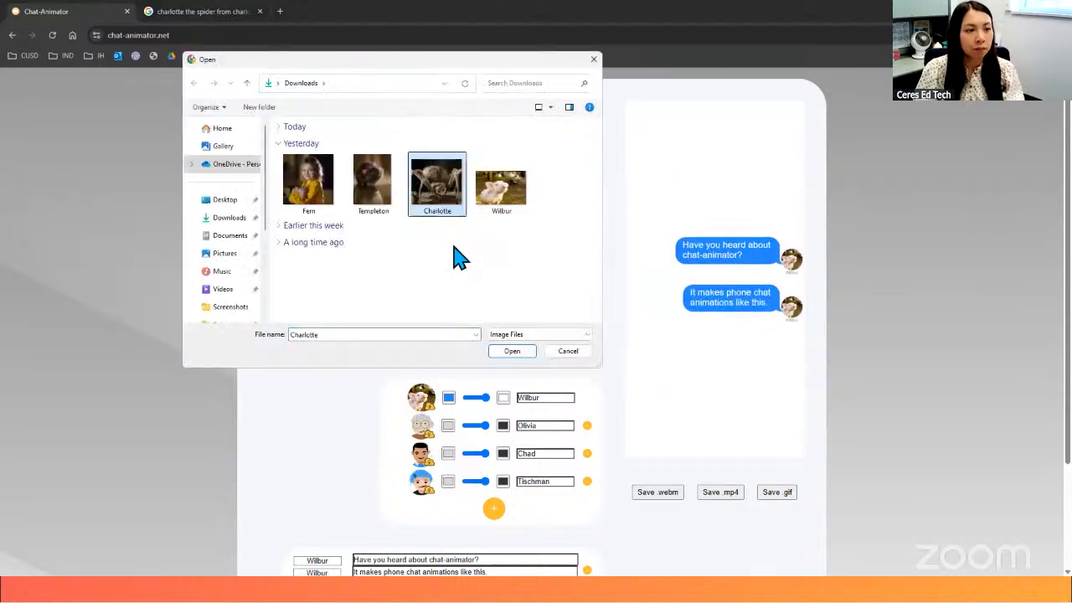
key("Return")
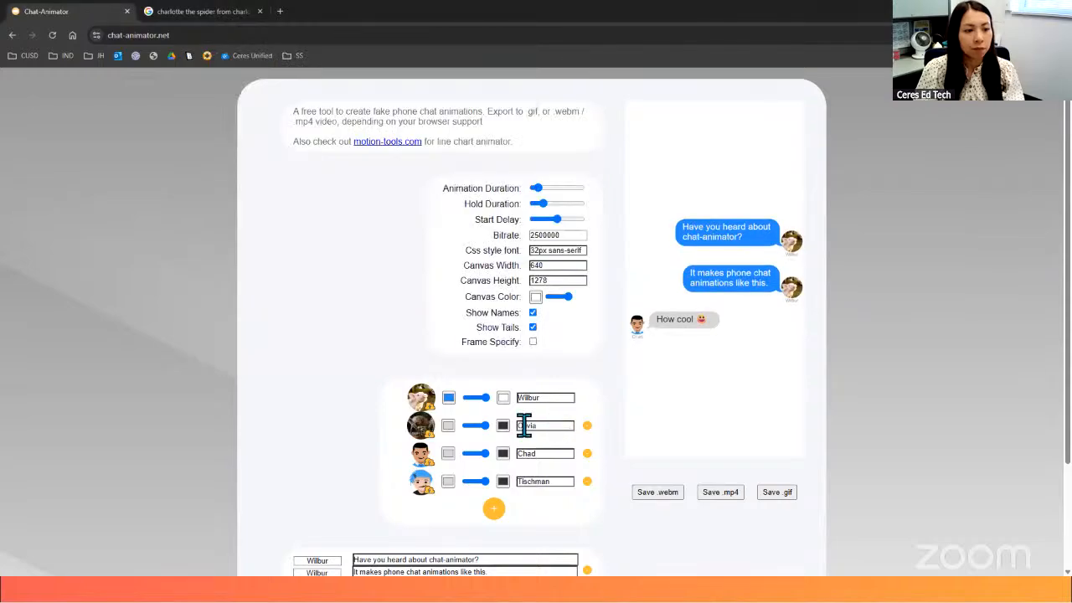
double_click(545, 425)
type("Charlotte")
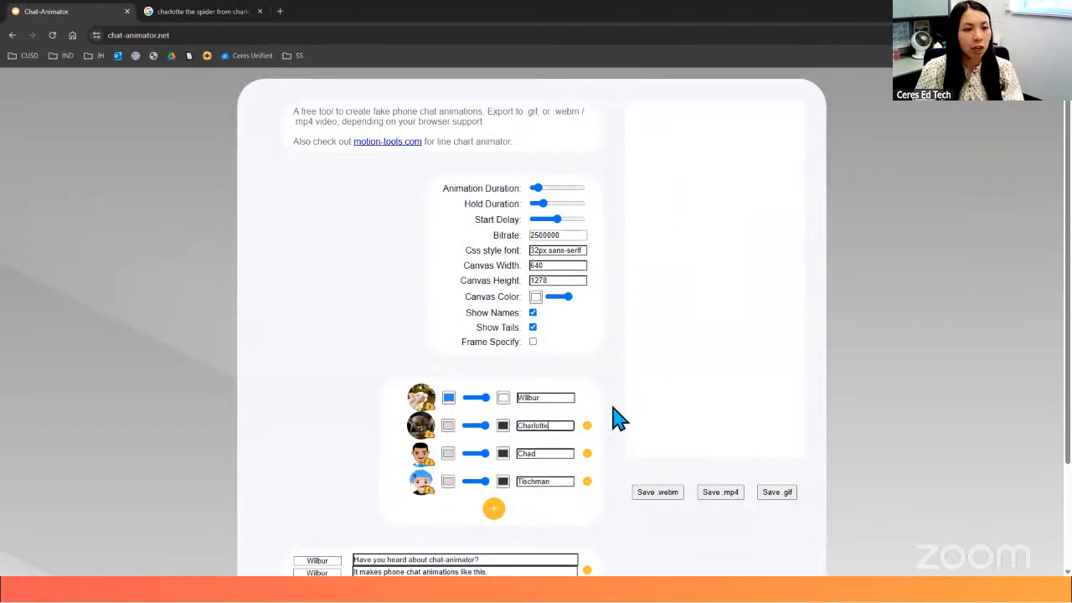
left_click(424, 459)
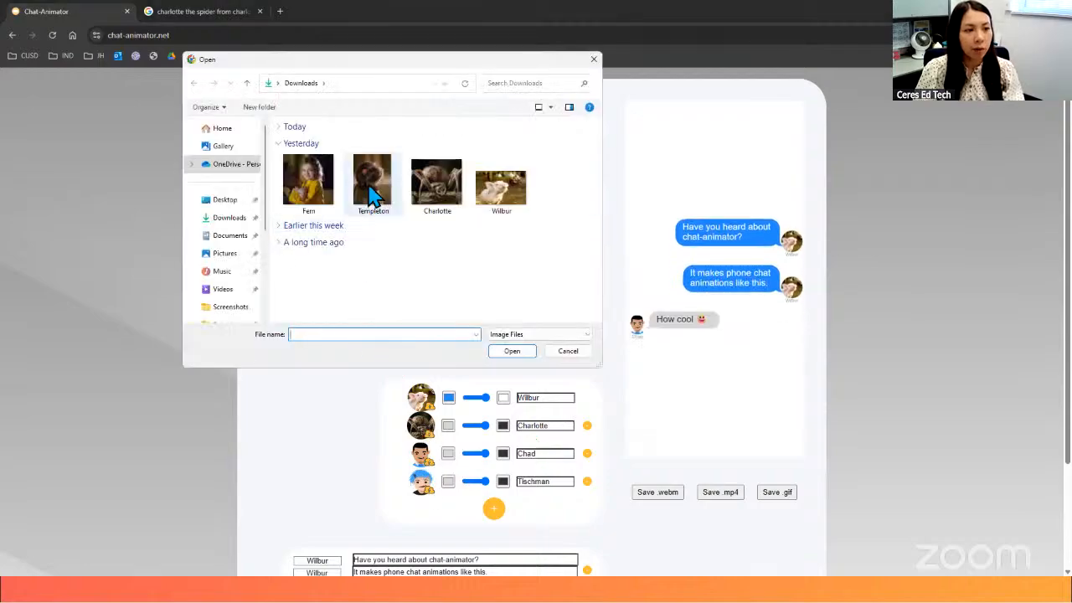
left_click(374, 183)
left_click(515, 351)
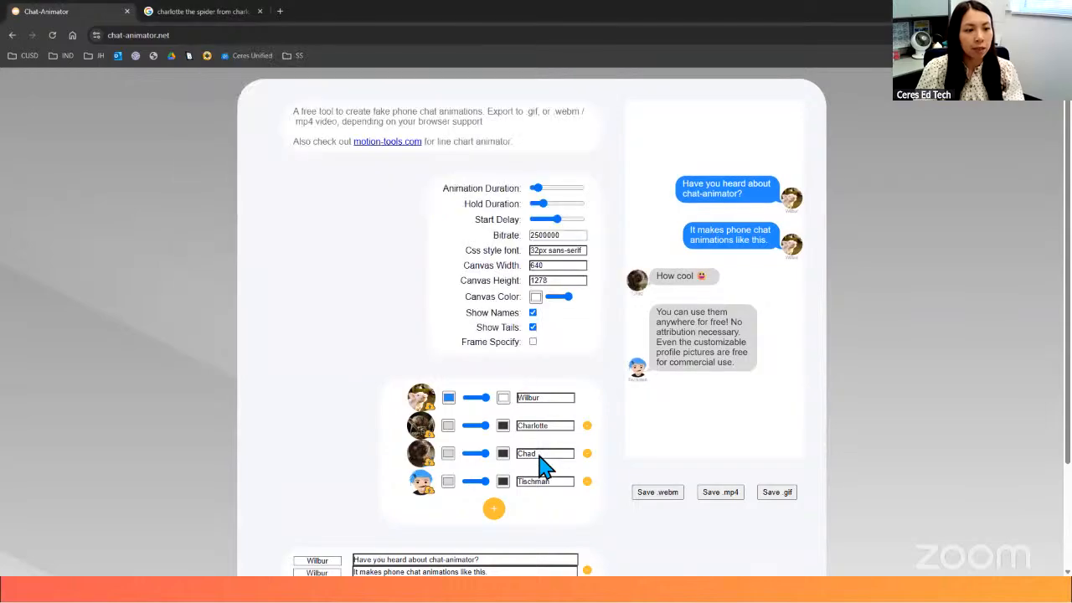
left_click_drag(512, 453, 590, 482)
type("Tem")
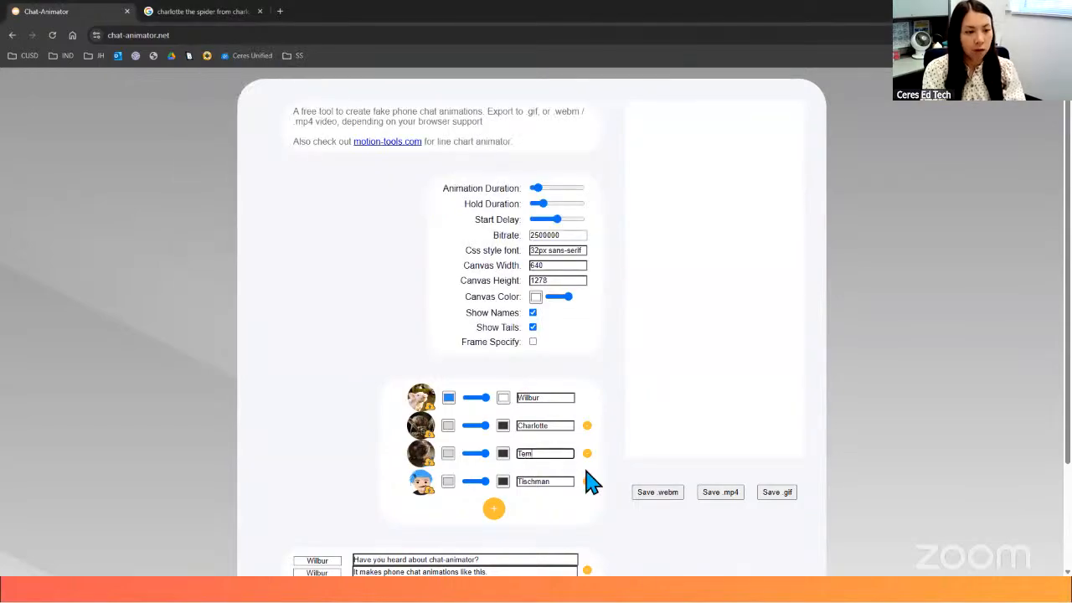
type("pleton")
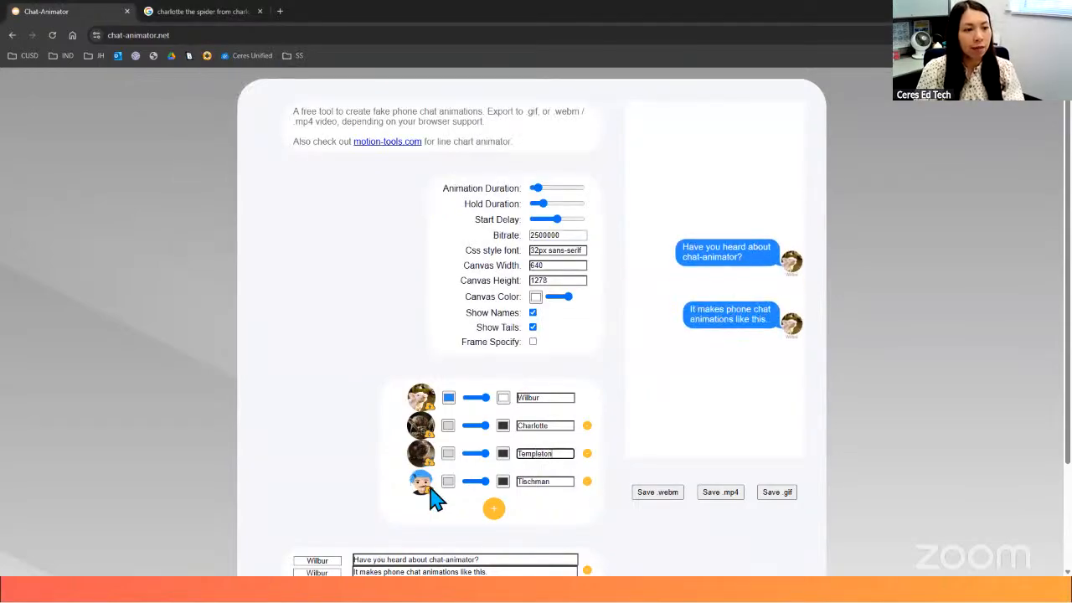
left_click(423, 481)
left_click(308, 186)
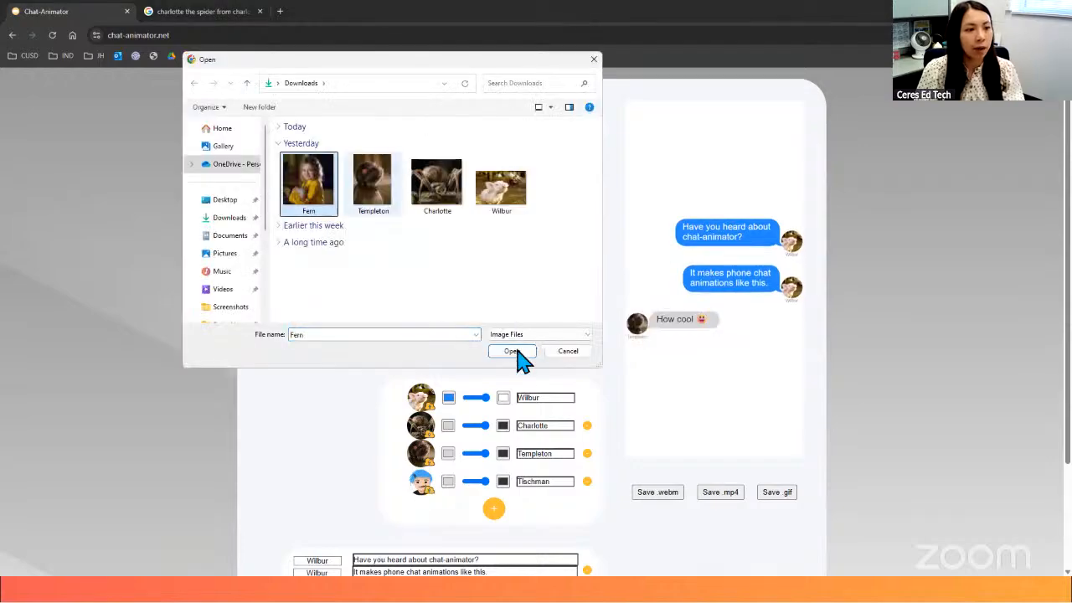
left_click(512, 351)
left_click_drag(555, 481, 522, 483)
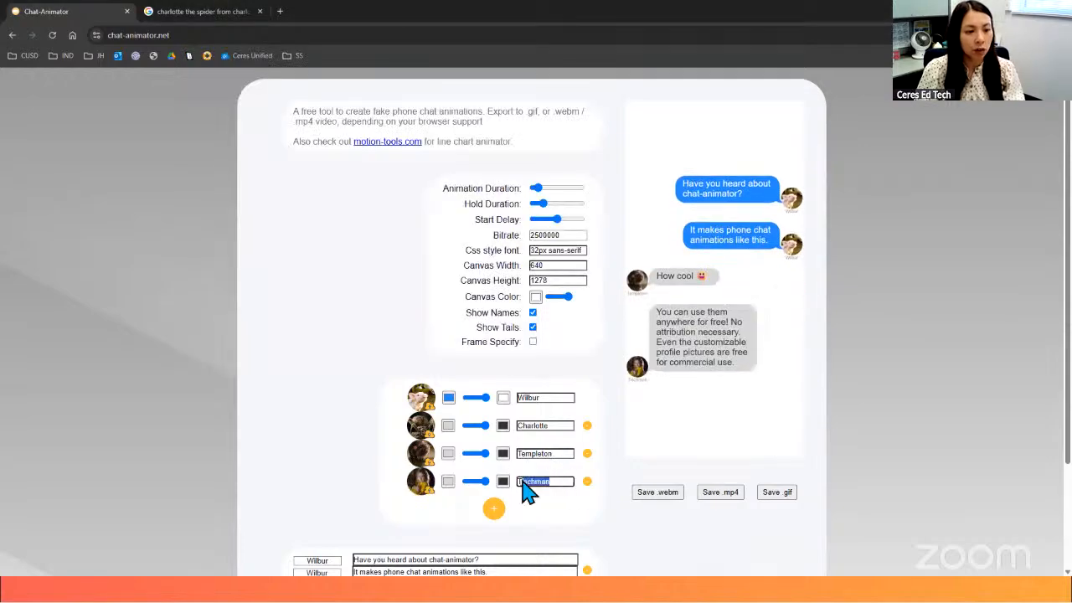
type("Fern")
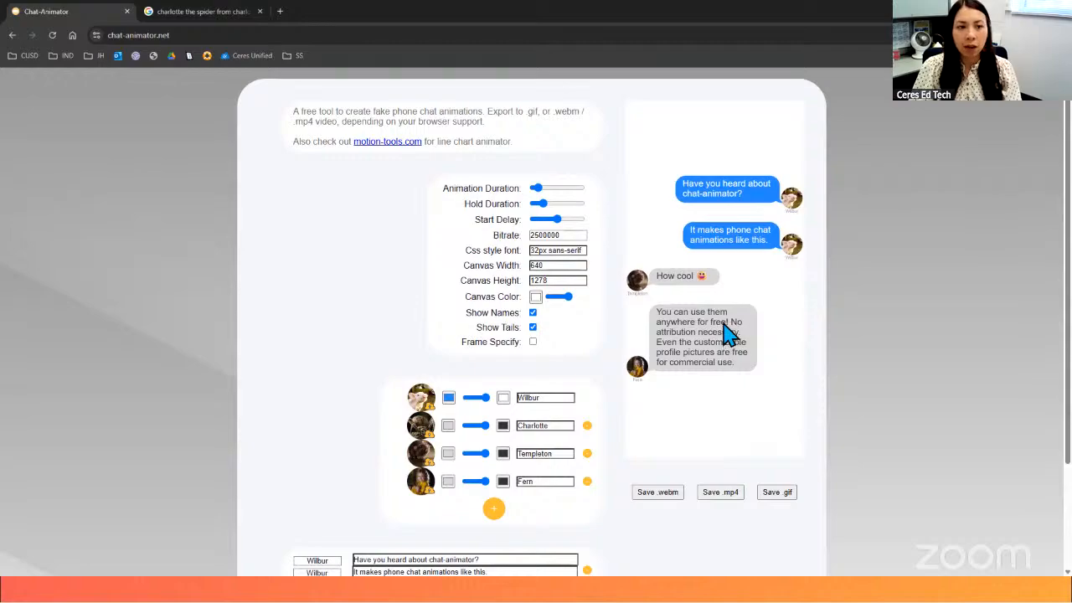
- Delete Wilbur's second message and Templeton's "How cool" message, and add a blank message at the end of the chat
scroll(725, 333, "down", 3)
scroll(726, 333, "up", 3)
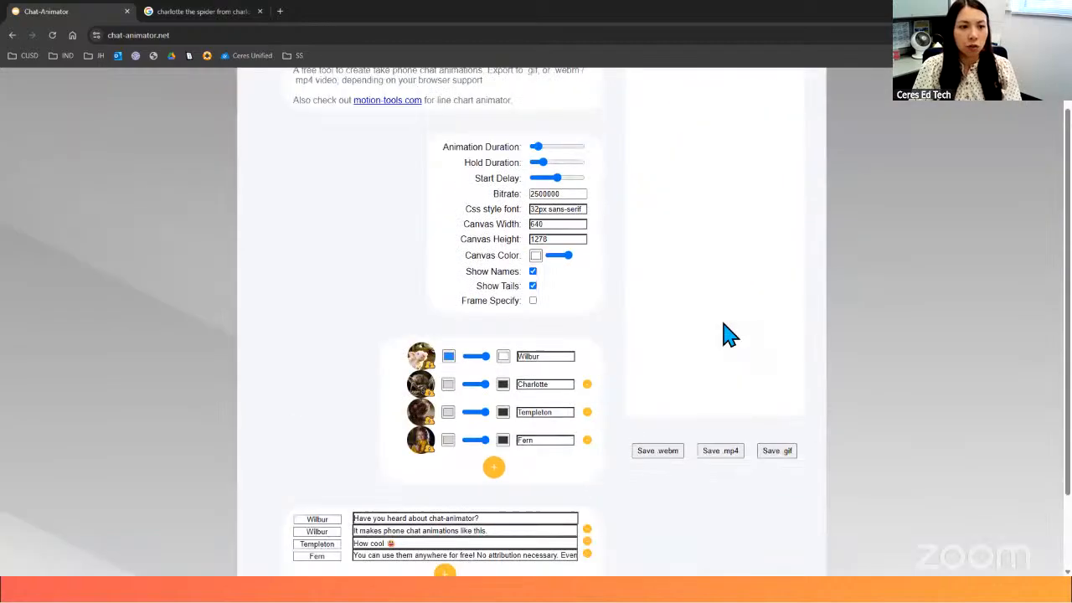
scroll(725, 332, "down", 2)
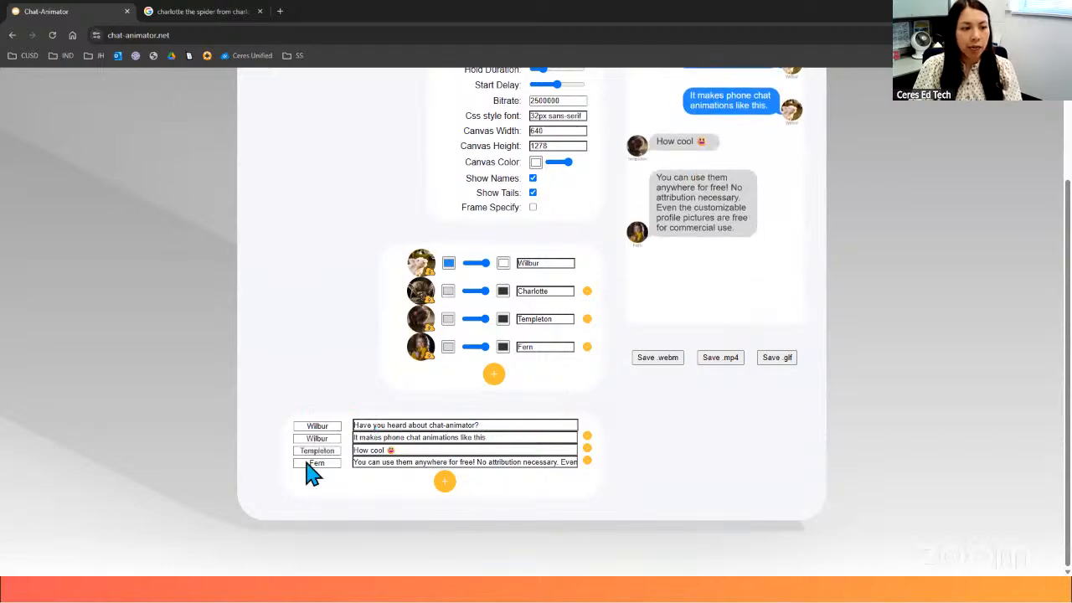
left_click(587, 437)
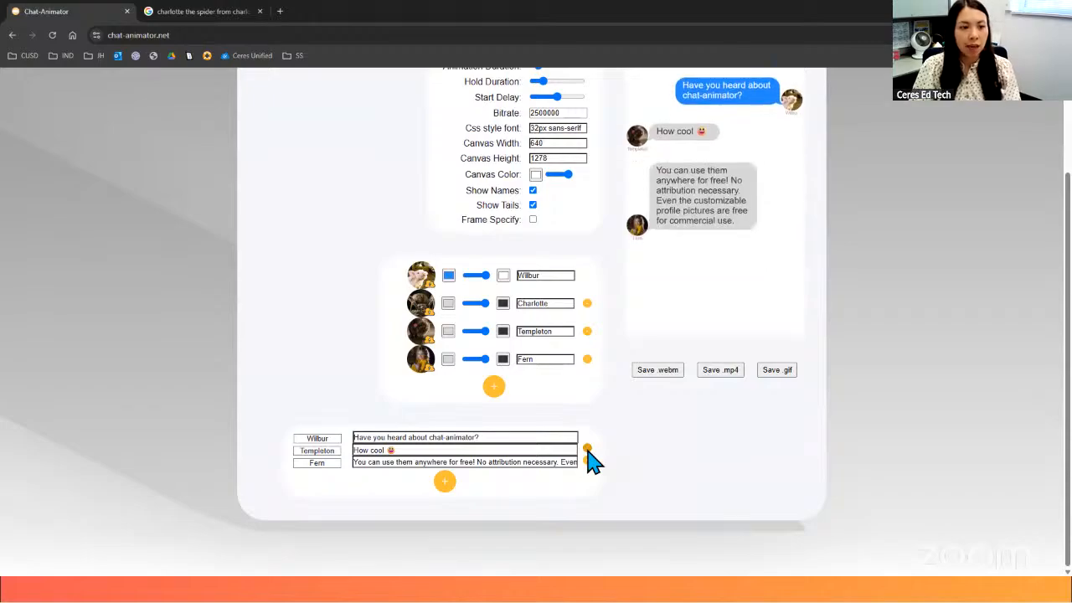
left_click(588, 450)
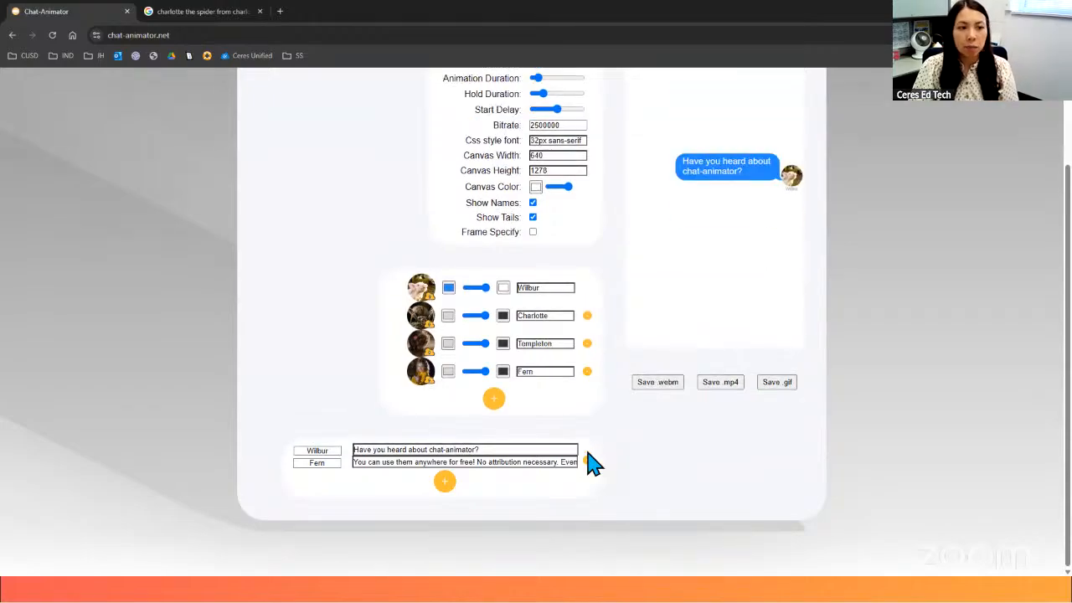
left_click(445, 483)
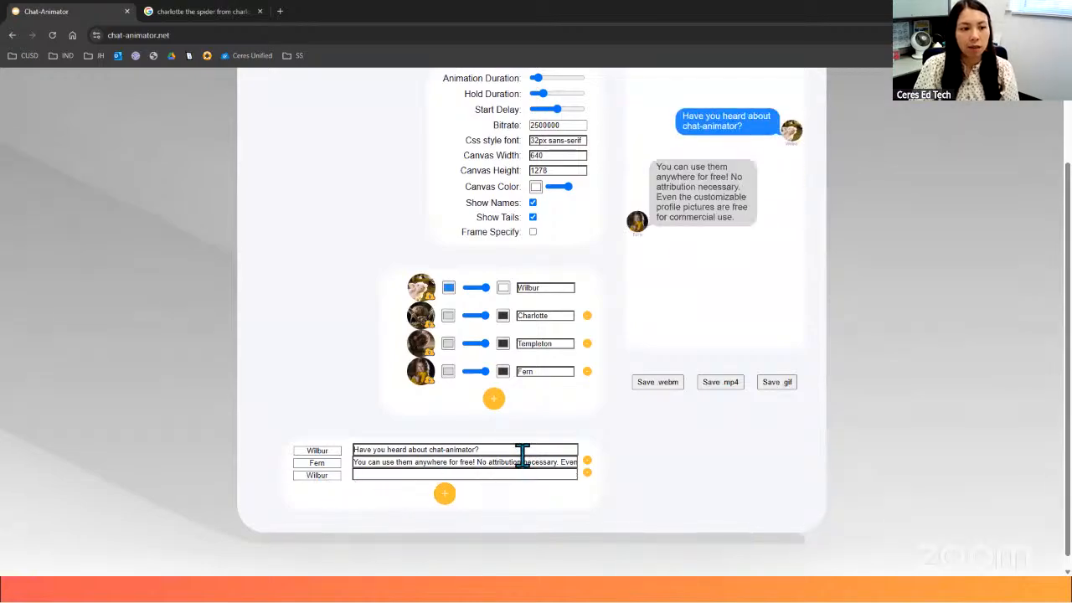
- Add a fifth character to the character list and remove it again
left_click(495, 402)
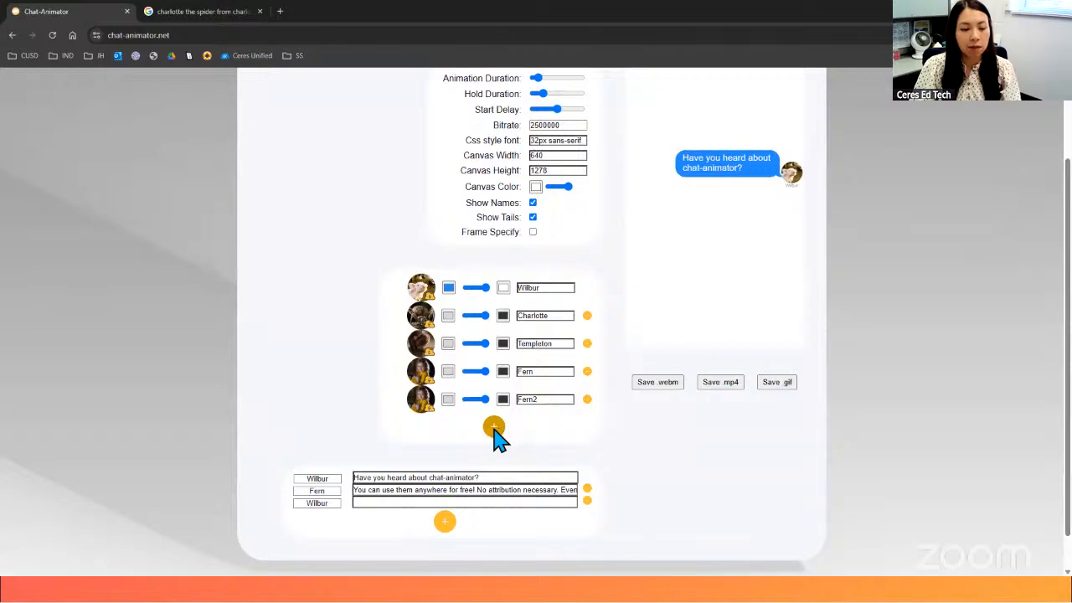
left_click(586, 400)
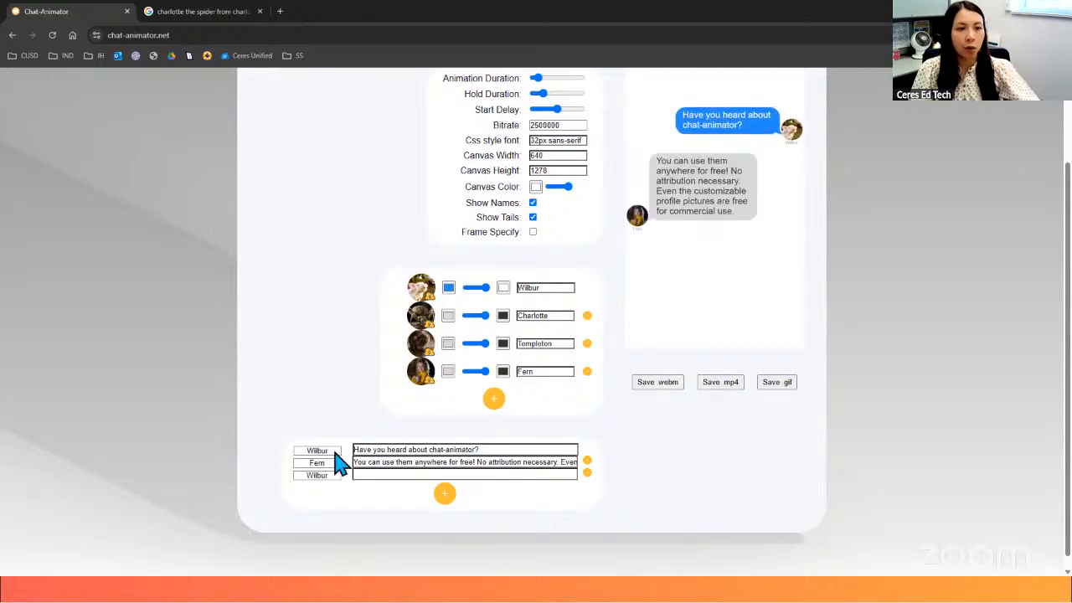
scroll(682, 322, "up", 2)
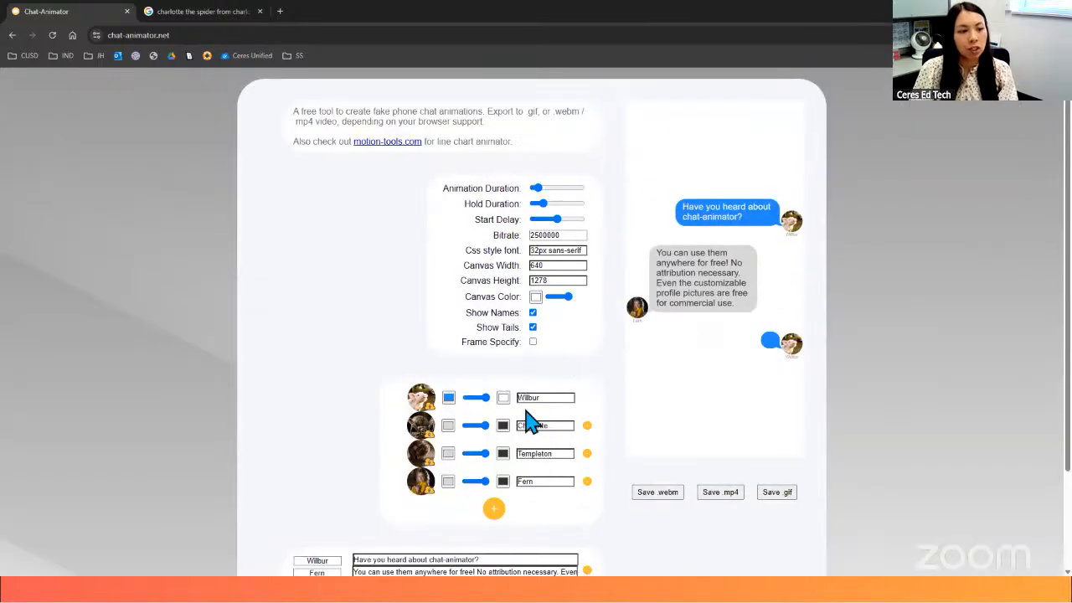
- Replace Wilbur's first message with "Hey everyone! Just wanted to say good morning! I had the BEST dream about apples and corn."
scroll(532, 422, "down", 2)
left_click_drag(358, 437, 510, 438)
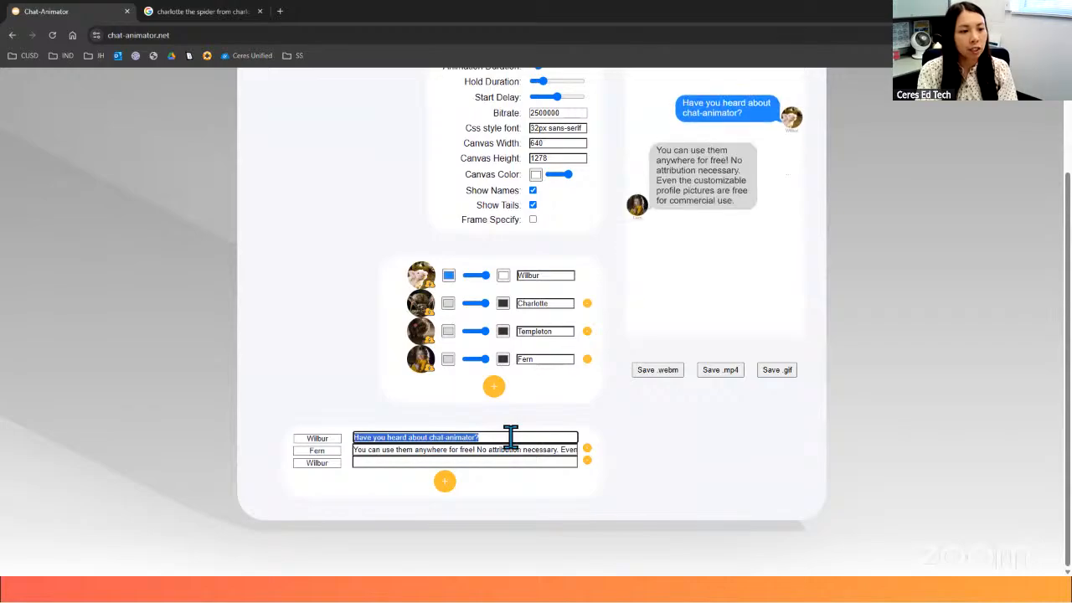
key("BackSpace")
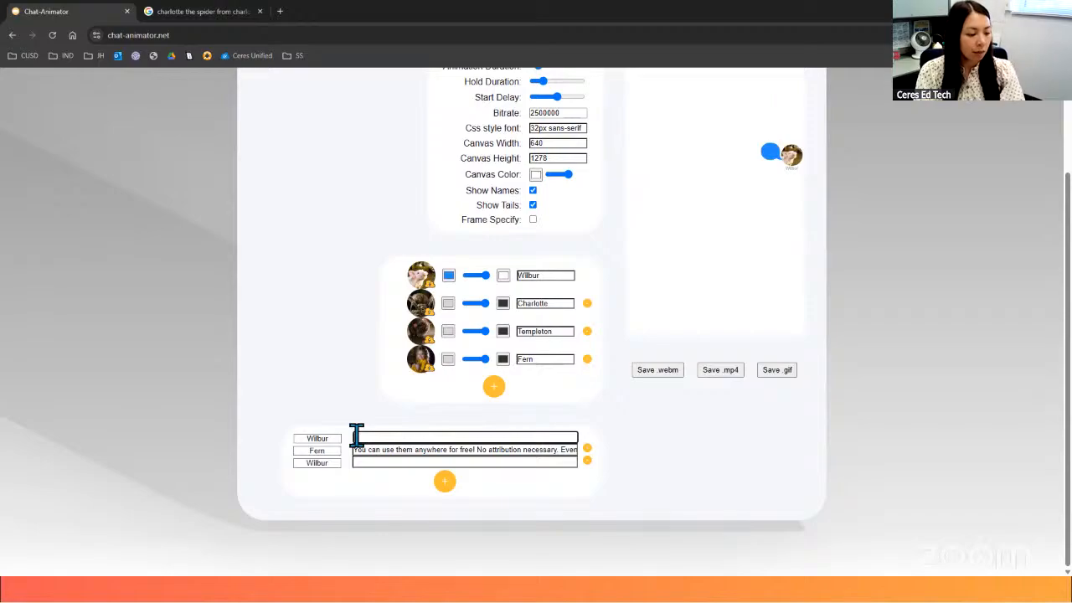
type("Hey")
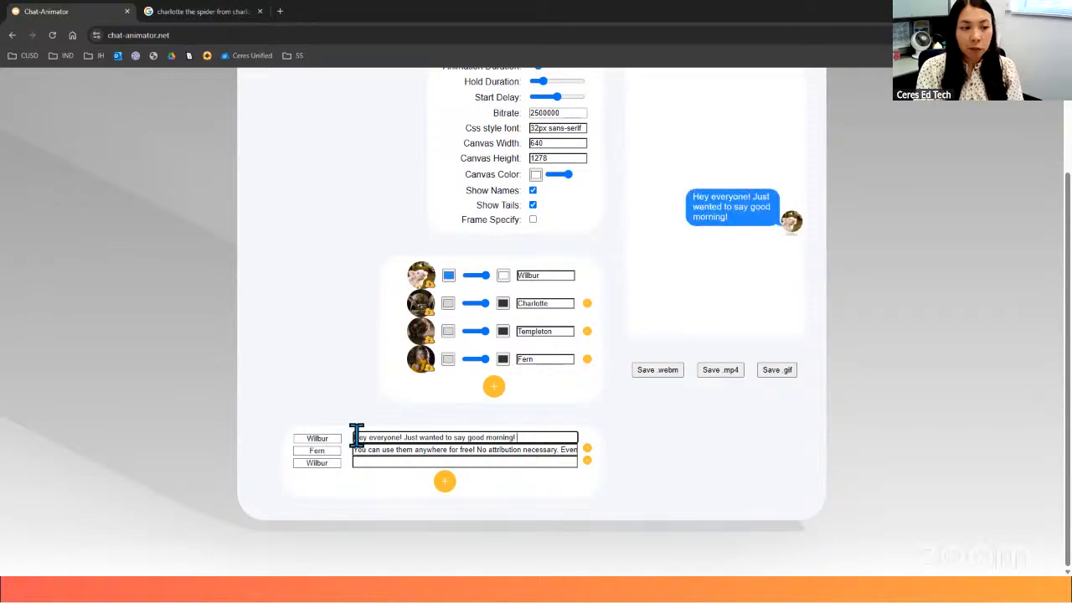
type("I had the BEST")
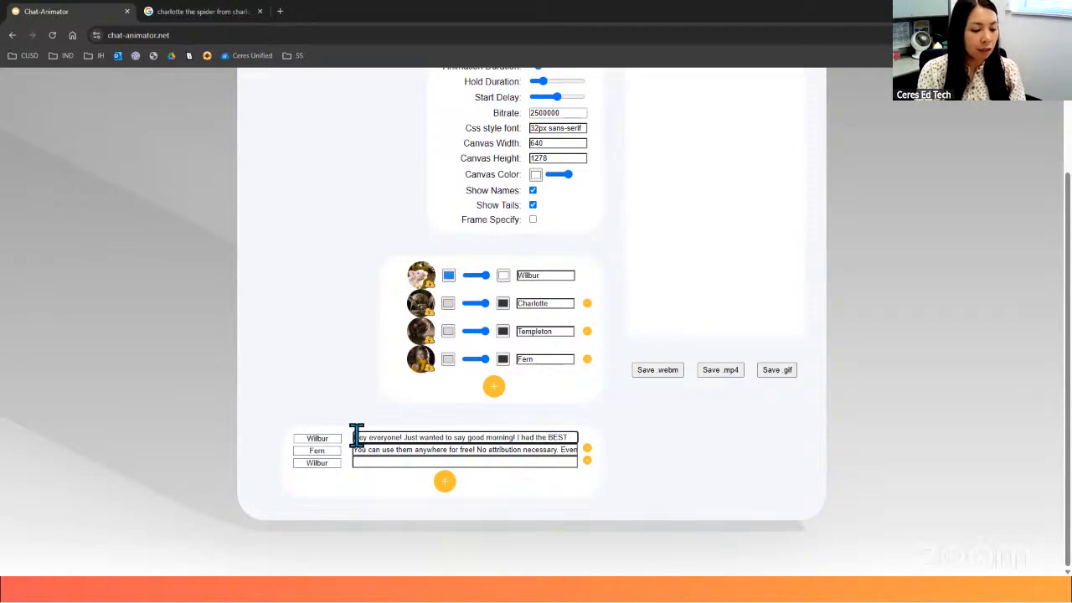
type(" dream ab")
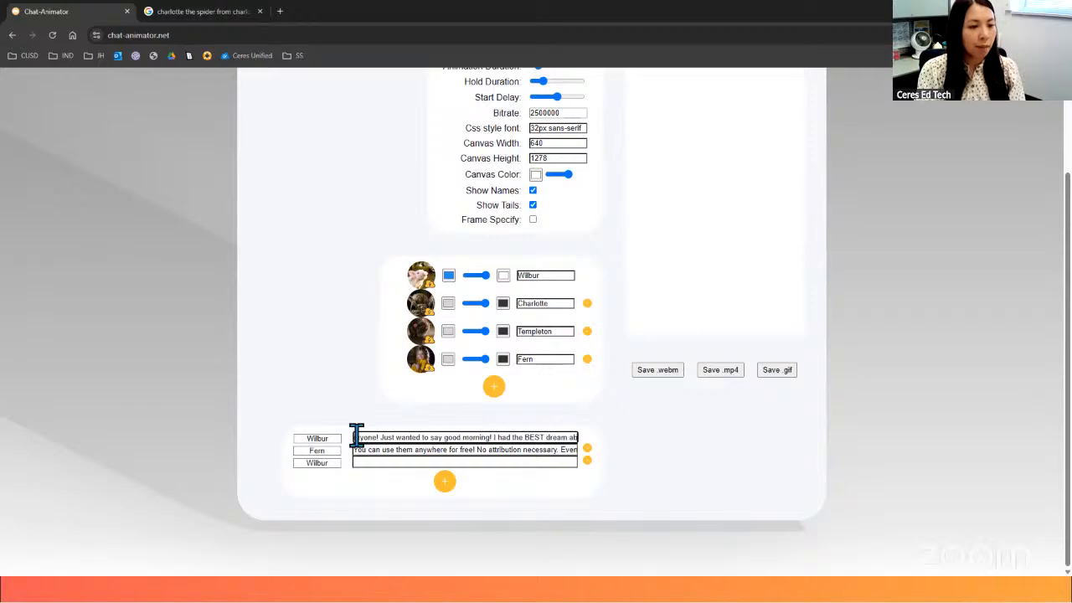
type("out apples and corn")
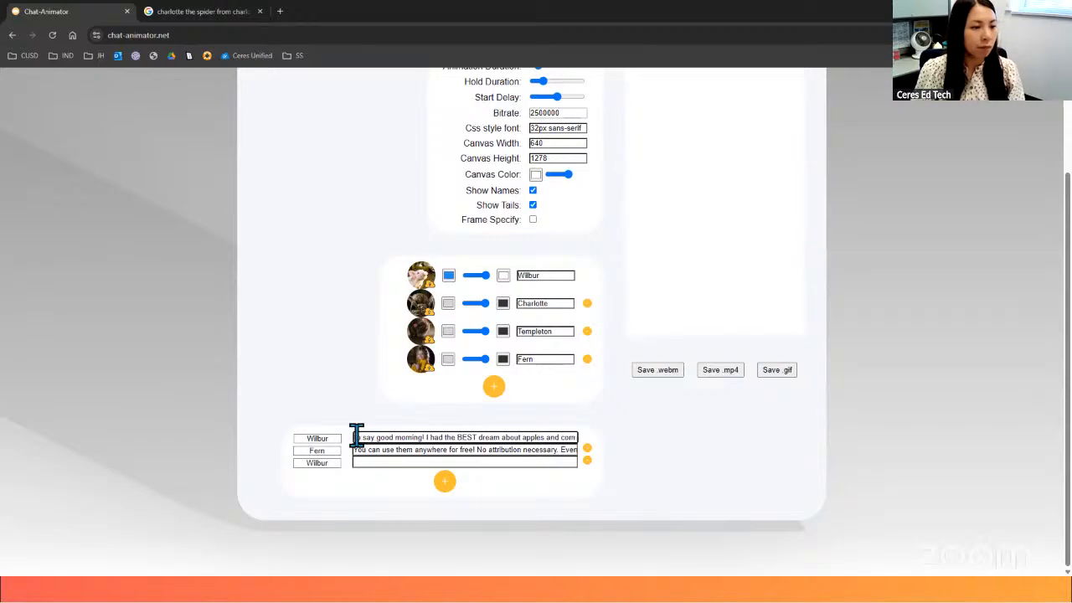
scroll(653, 394, "up", 2)
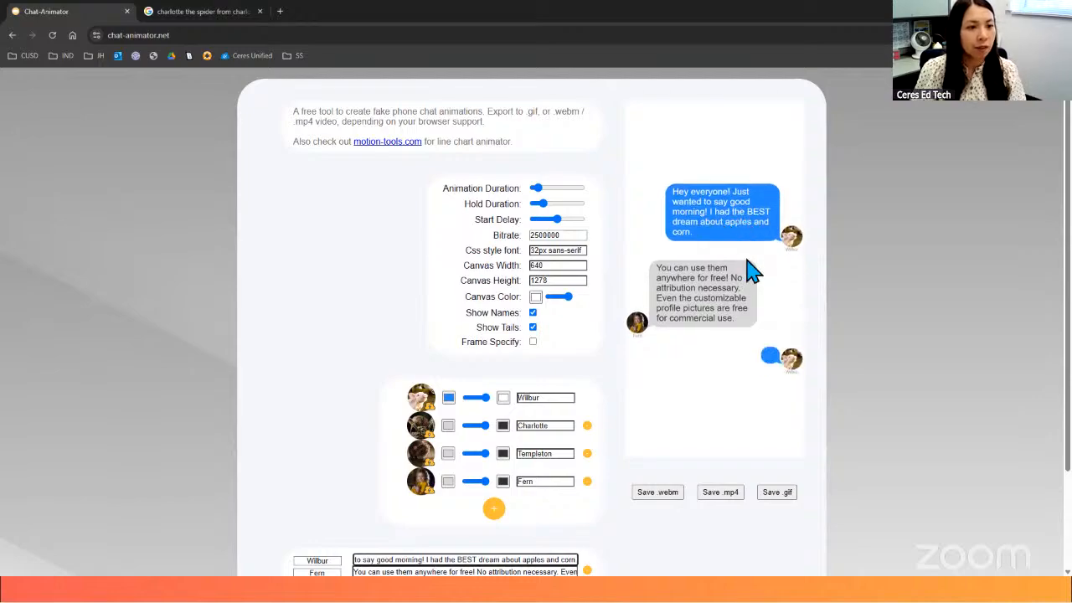
- Clear the text of Fern's message and set its sender to Charlotte
scroll(503, 377, "down", 3)
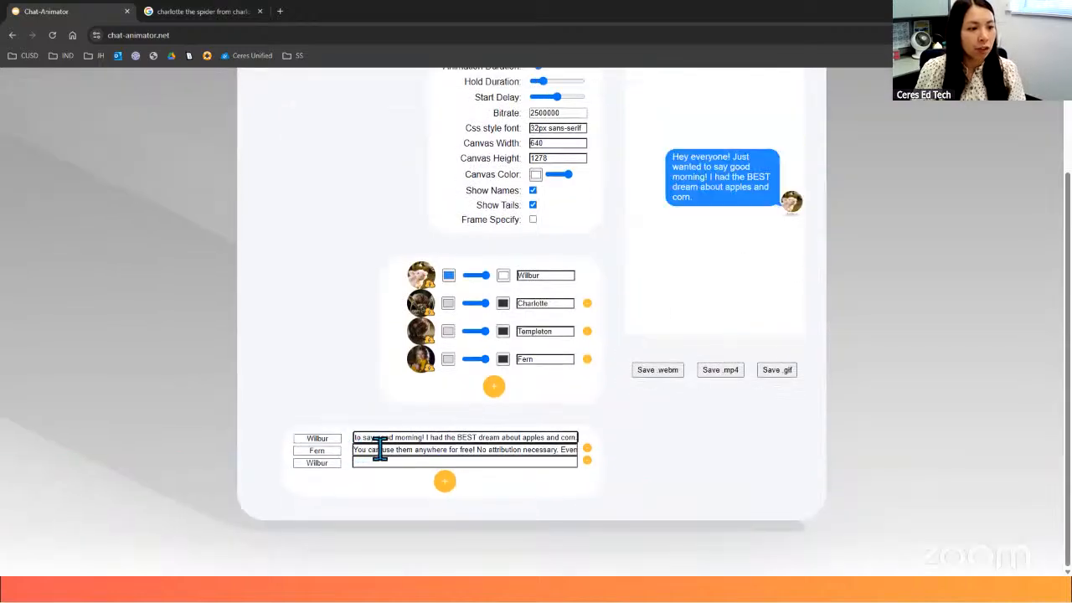
left_click_drag(380, 449, 578, 454)
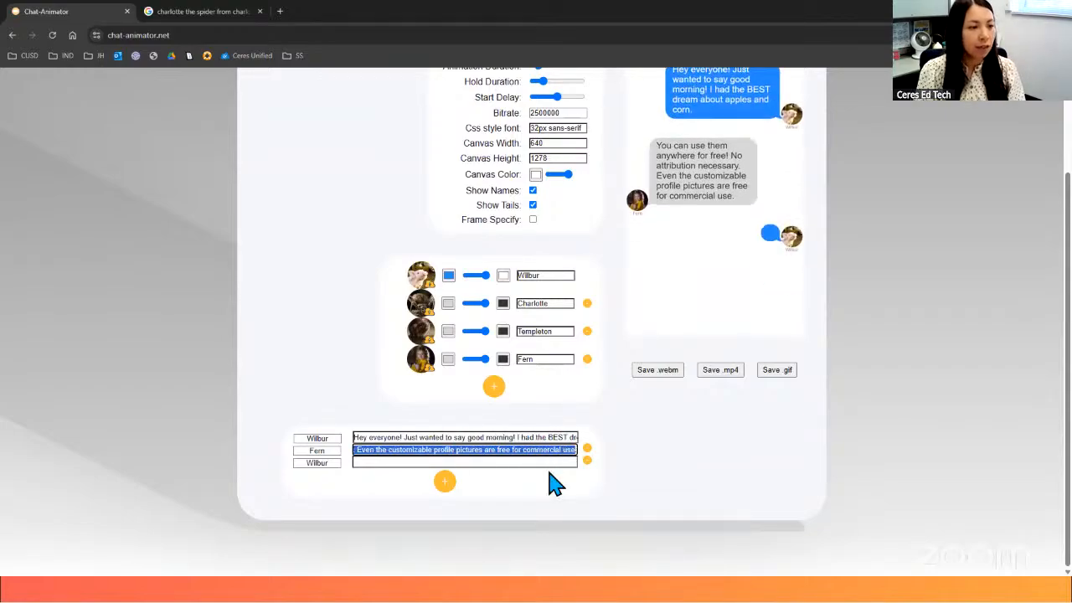
key("BackSpace")
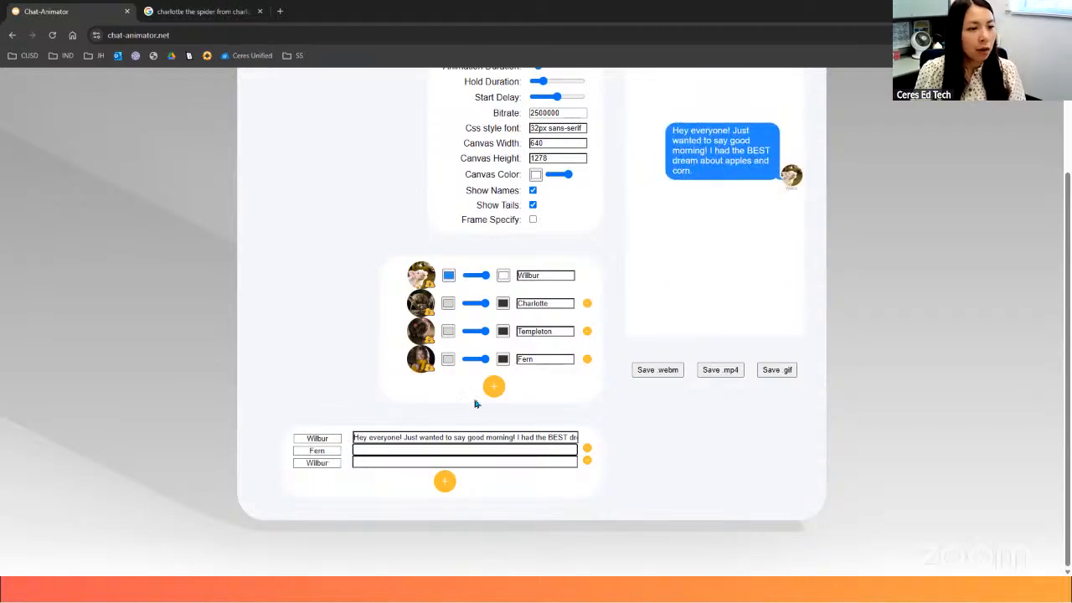
left_click(326, 463)
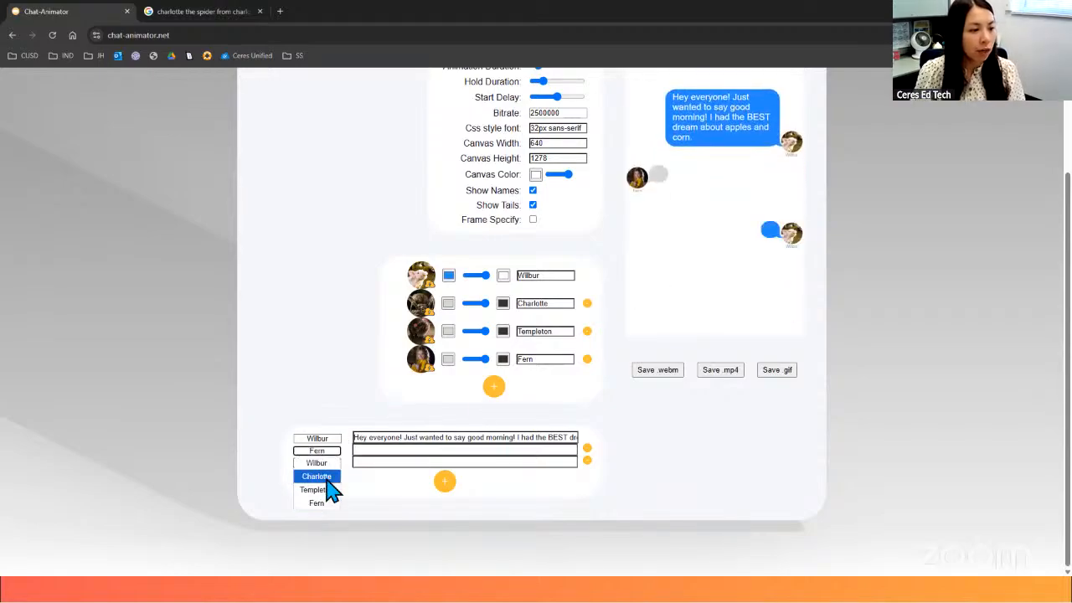
left_click(326, 475)
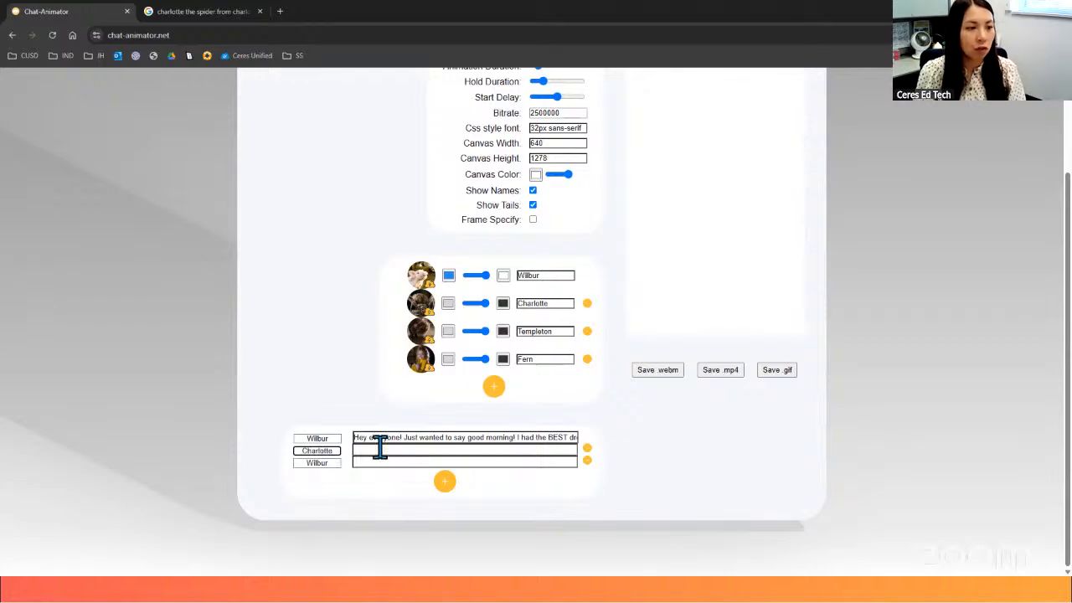
- Write Charlotte's message: "Good morning, Wilbur. I'm glad you're rested. I've already spun a new web. Thinking of adding a new word today."
left_click(380, 450)
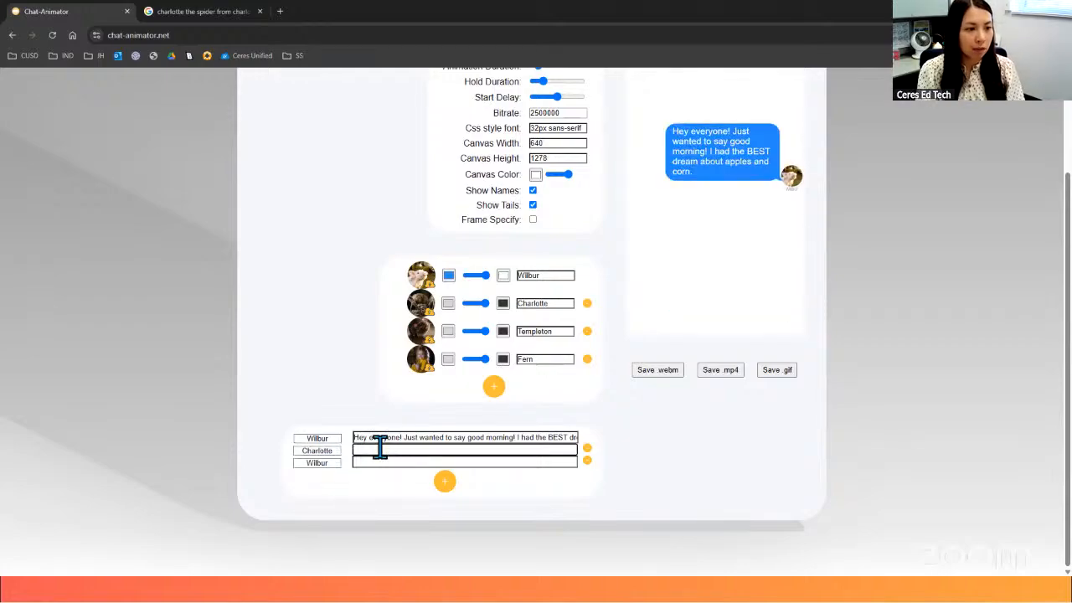
left_click(318, 454)
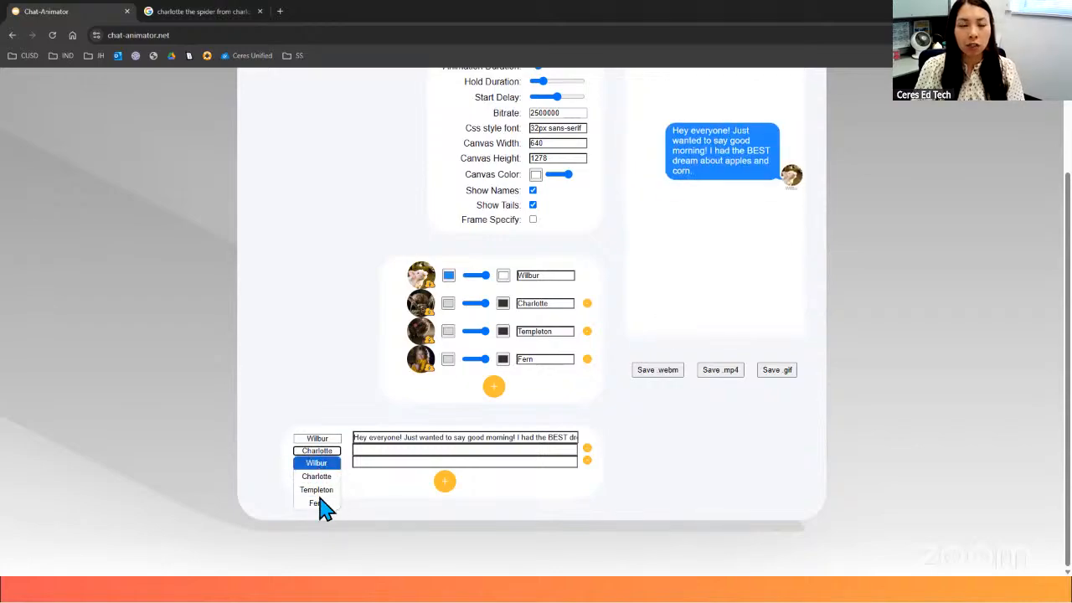
left_click(362, 450)
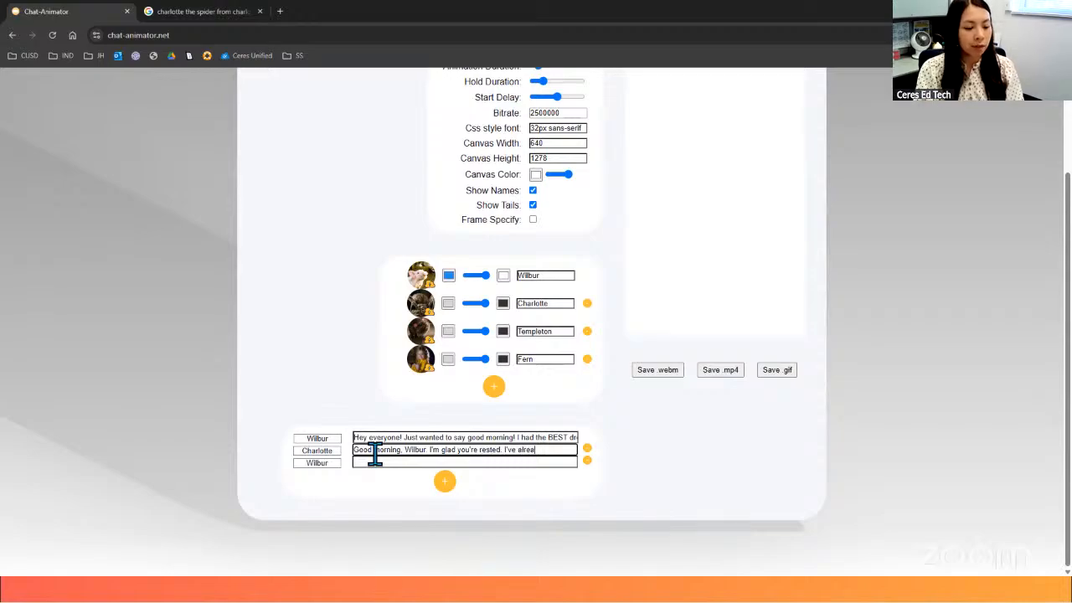
type("ew")
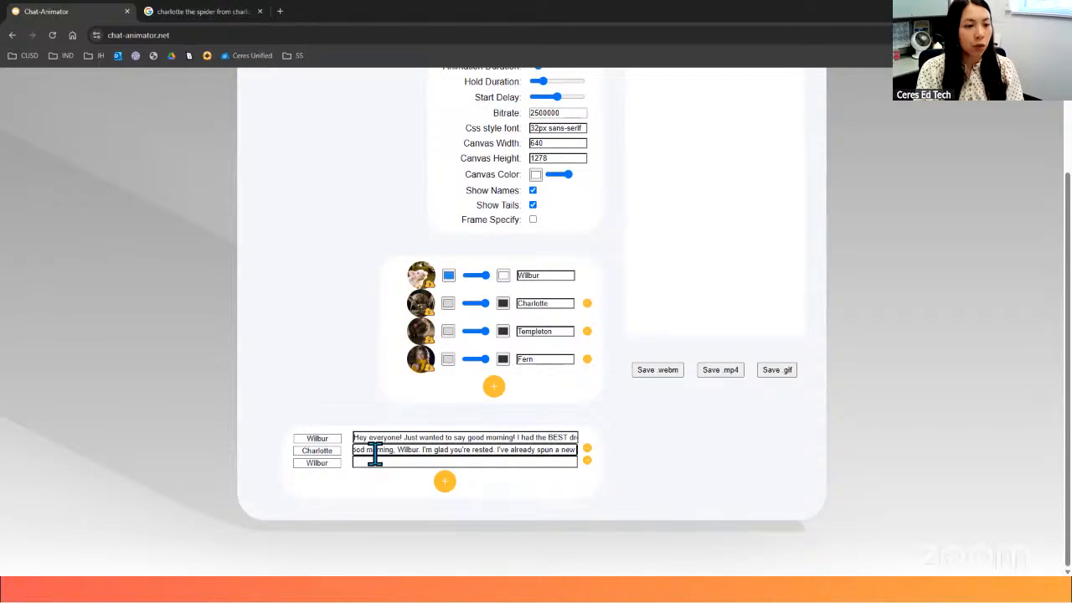
type(" web.")
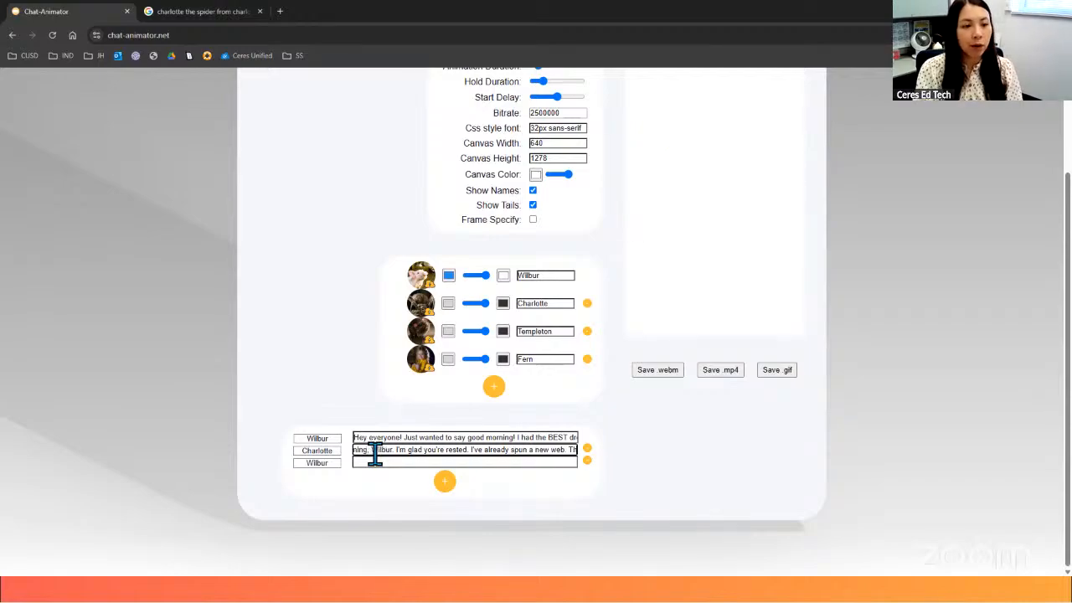
type("Thinking of a")
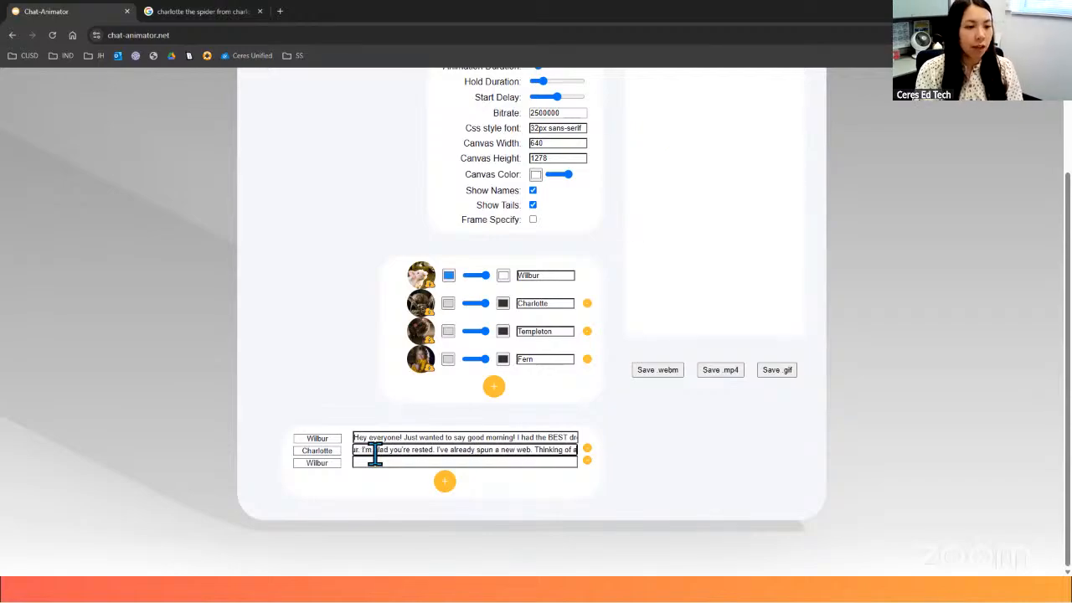
type("ddin")
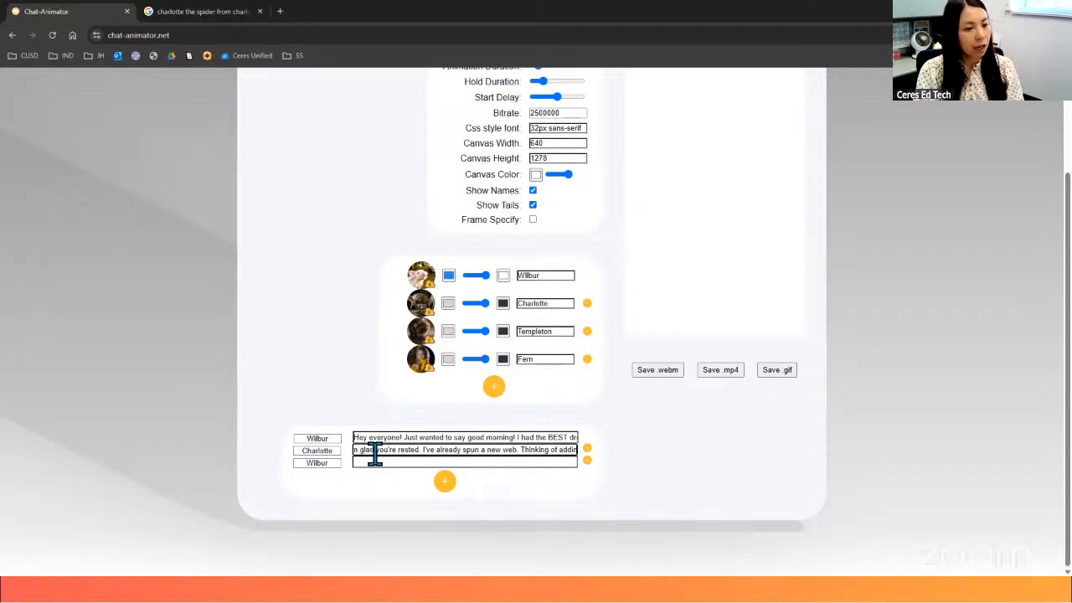
type("g a new word today.")
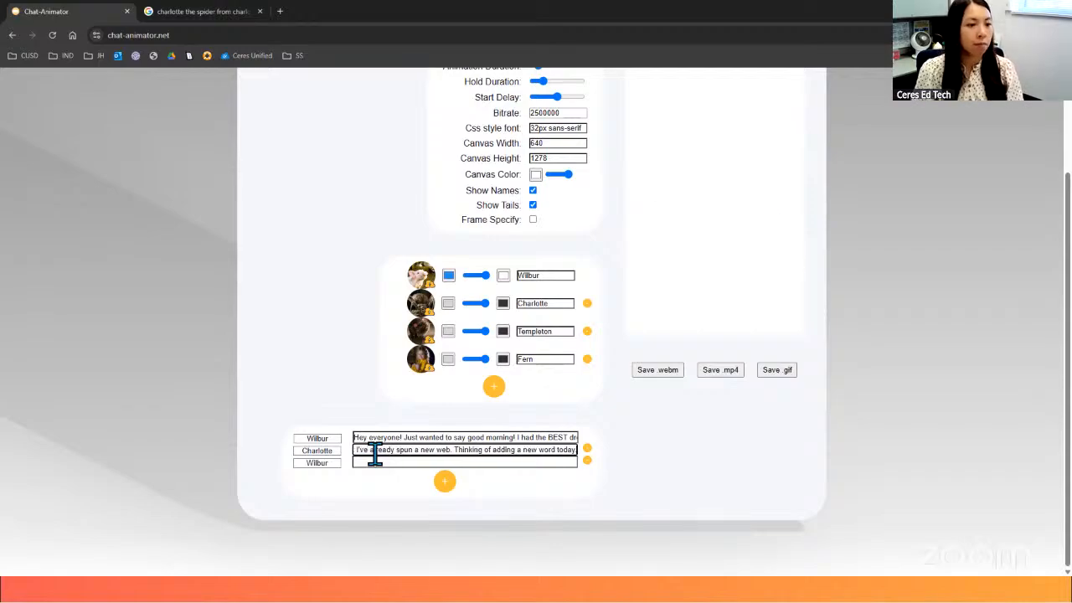
left_click(742, 467)
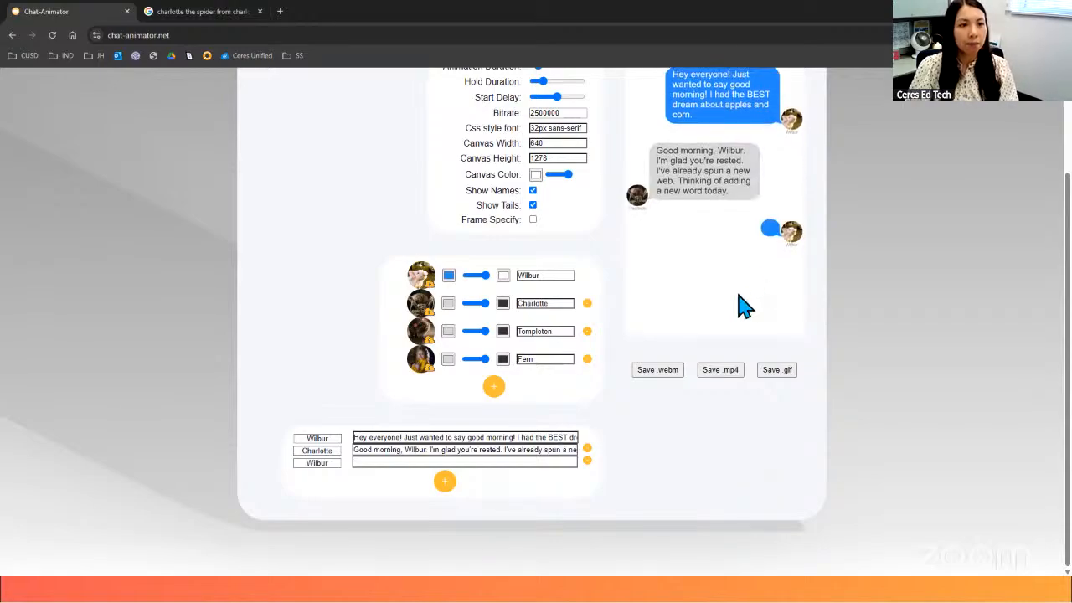
- Check the chat preview and set the sender of the blank third message to Templeton
scroll(740, 307, "up", 3)
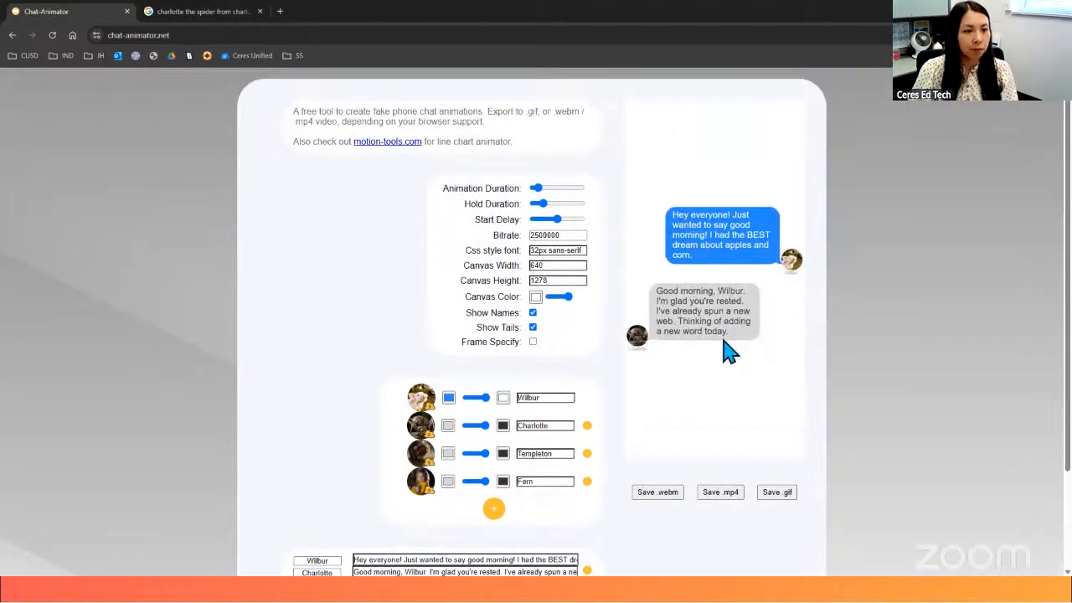
scroll(737, 348, "down", 2)
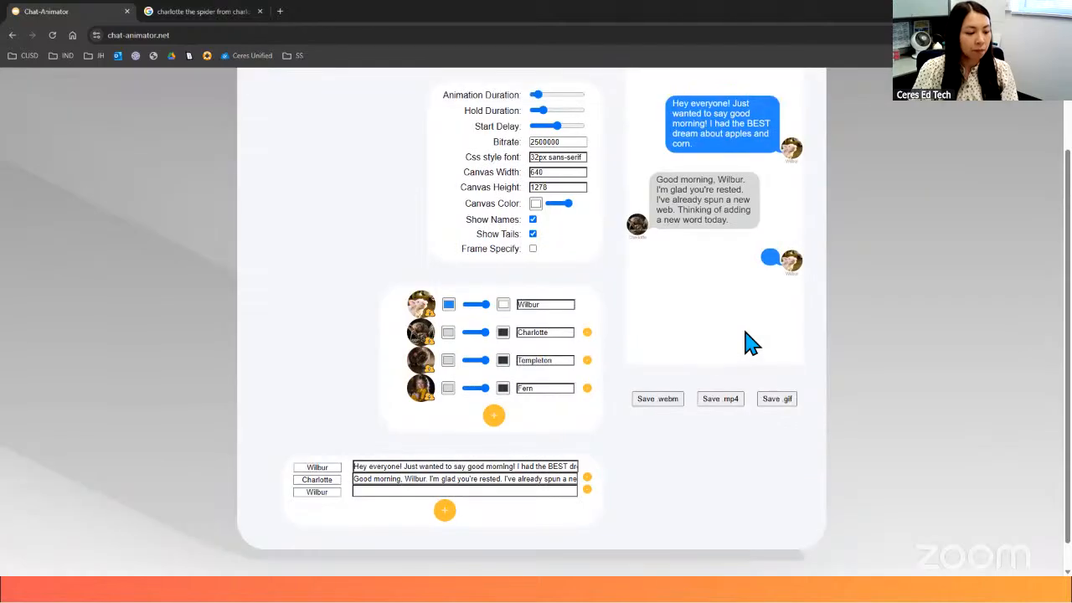
left_click(318, 492)
scroll(330, 494, "down", 1)
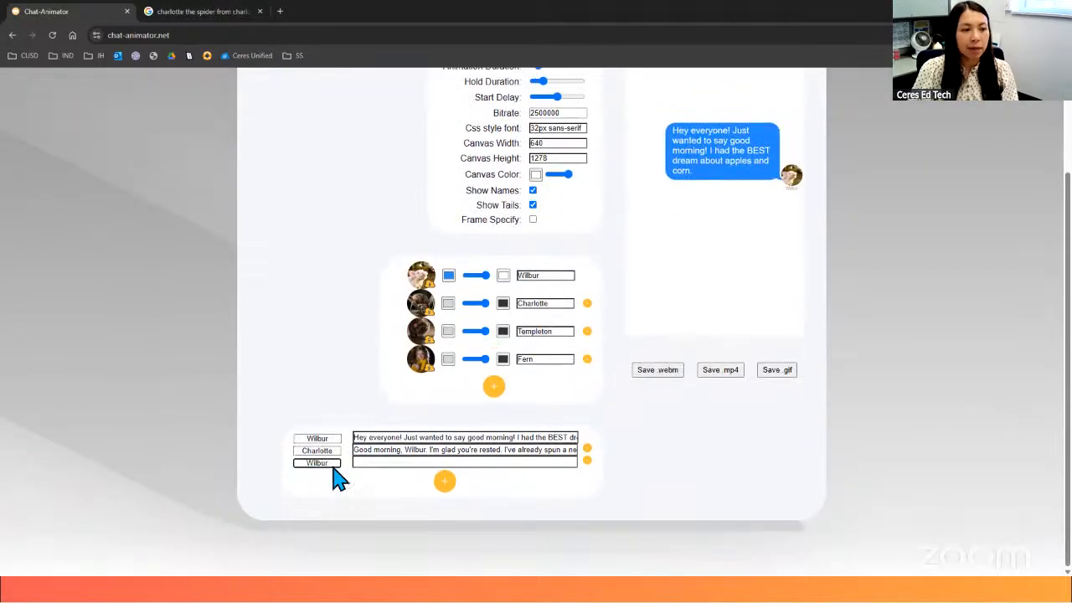
left_click(329, 464)
left_click(317, 503)
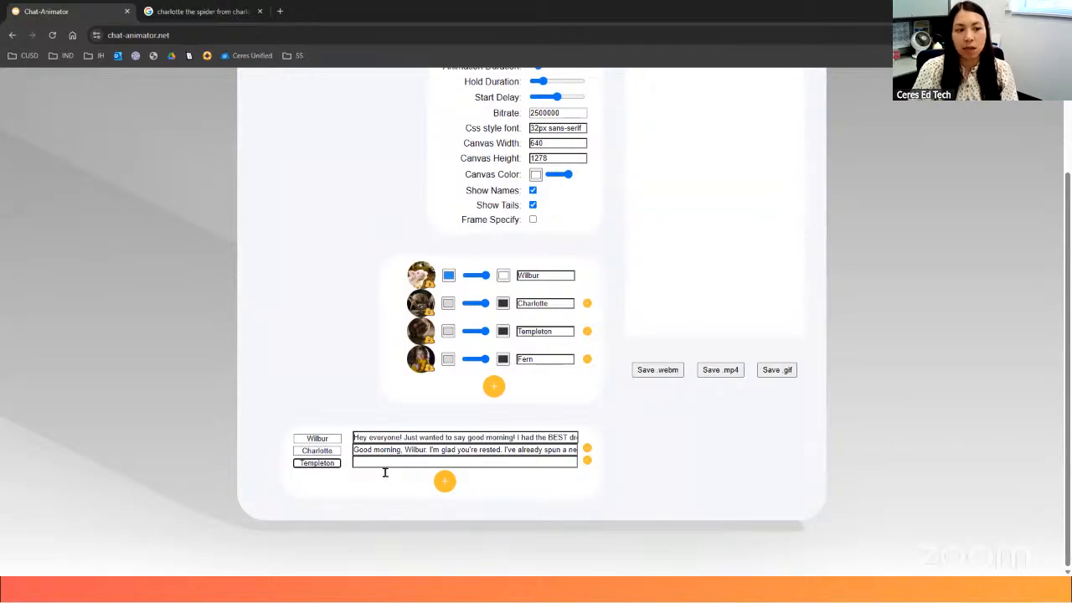
- Write Templeton's message: "Do any of these words involve "cheese"? Or leftover scraps? Because I'm STARVING!"
left_click(381, 468)
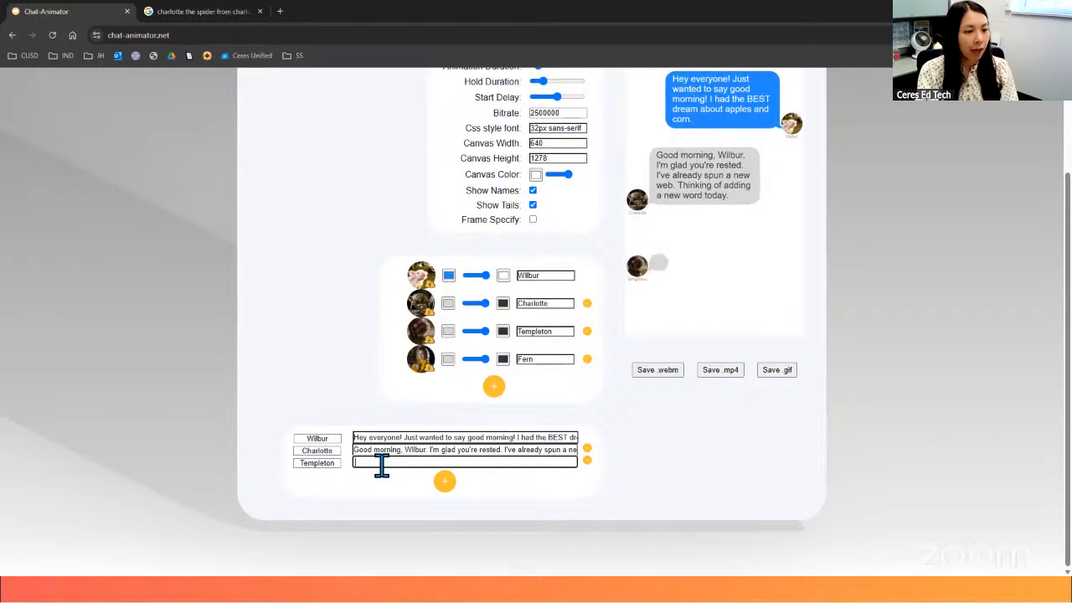
type("D")
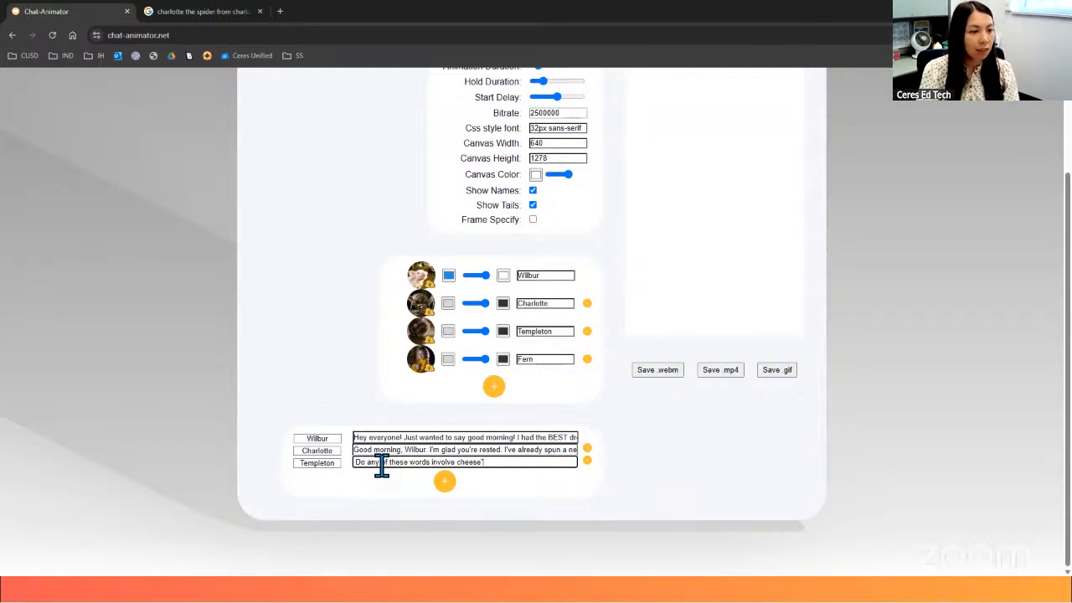
type("?")
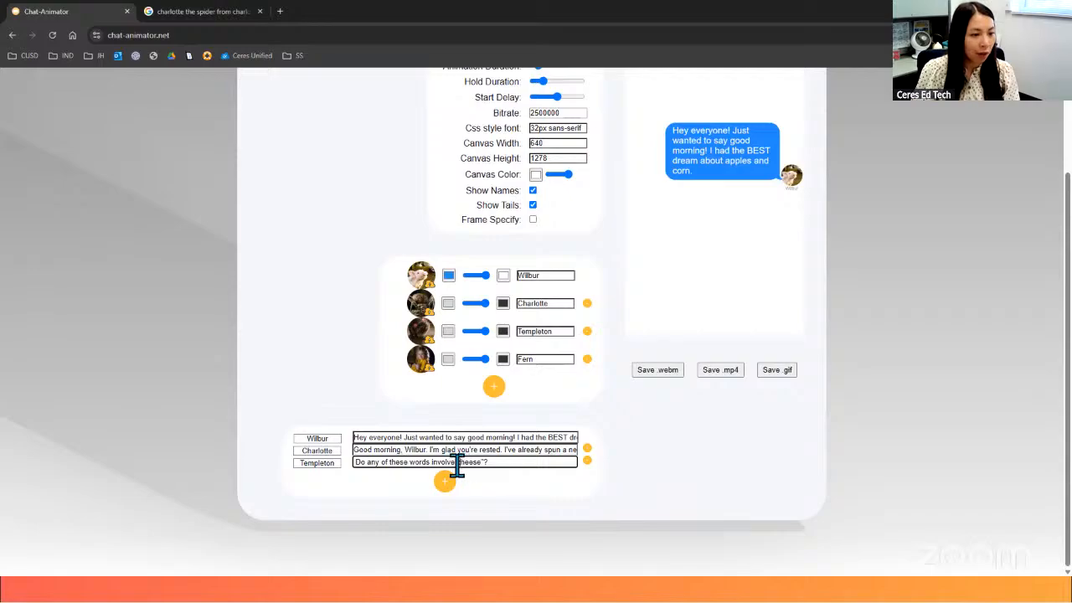
double_click(476, 462)
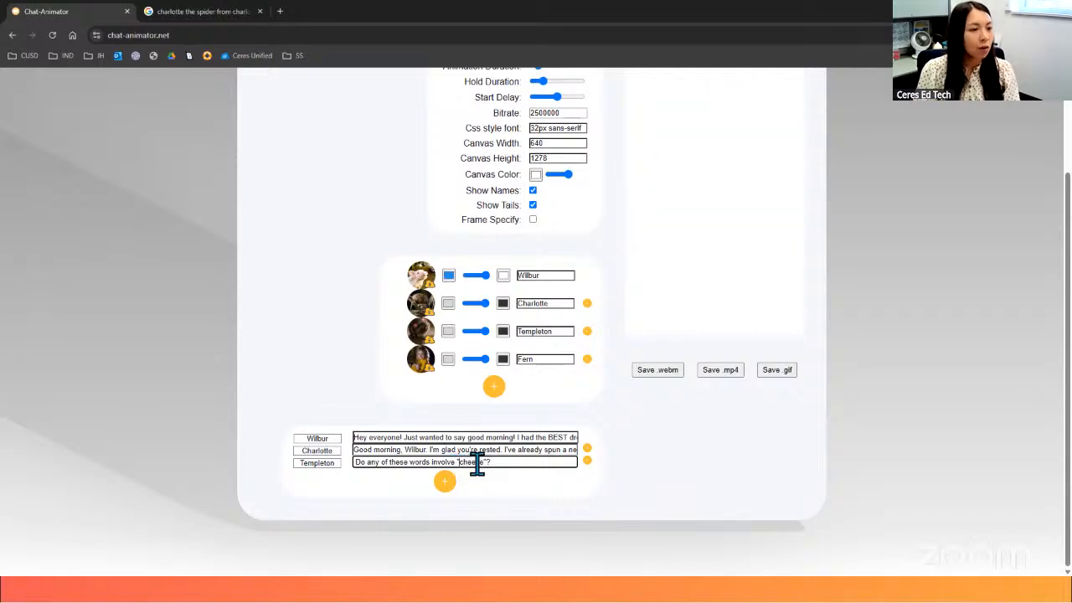
left_click(496, 462)
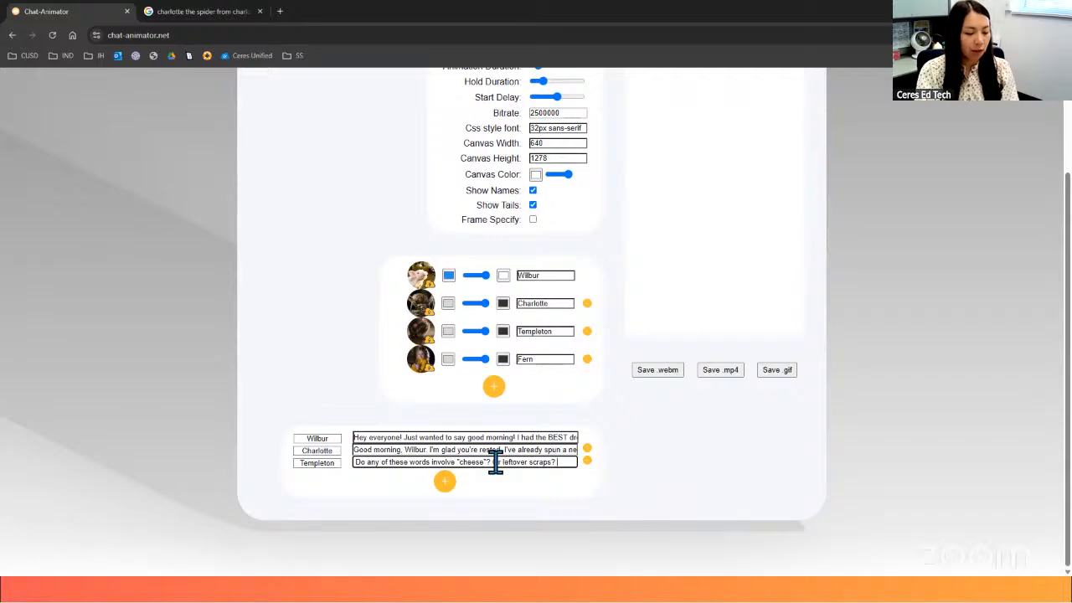
type("ause I'")
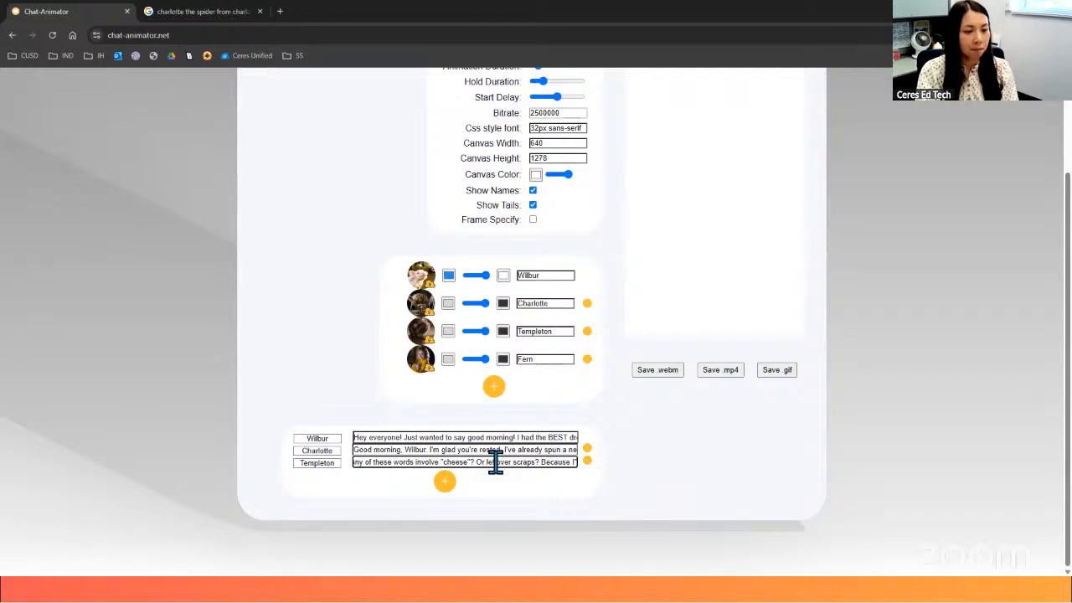
type("m S")
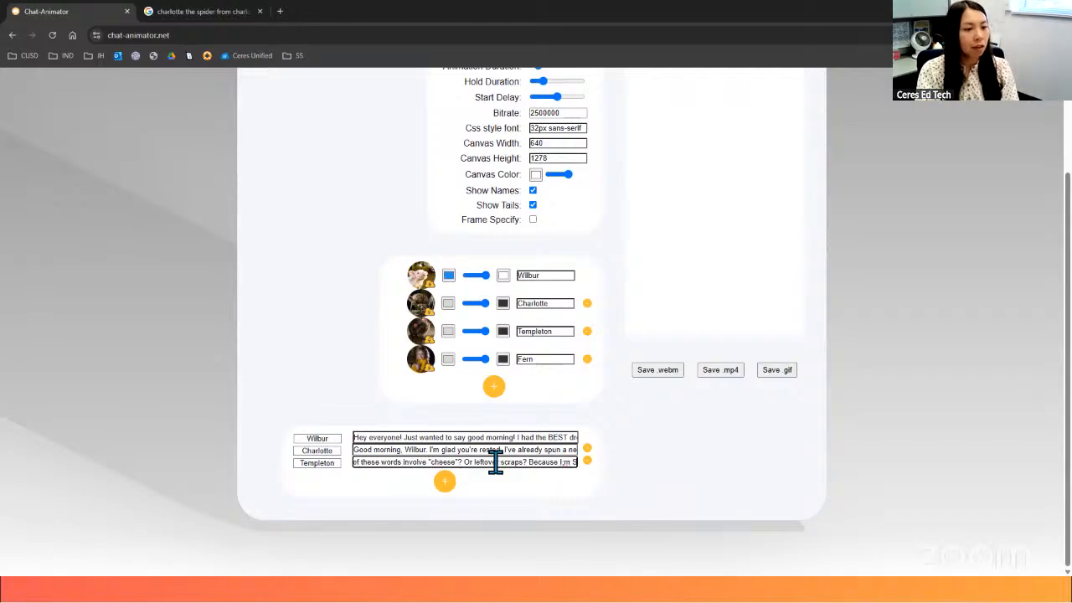
key("BackSpace")
key("BackSpace")
key("BackSpace")
key("BackSpace")
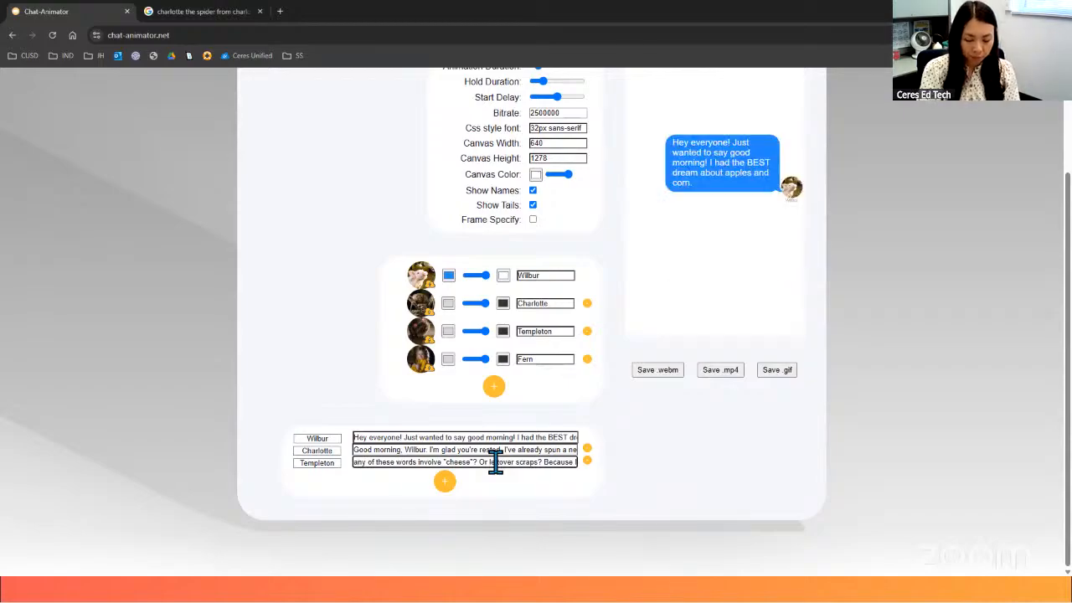
type("'m STARVING")
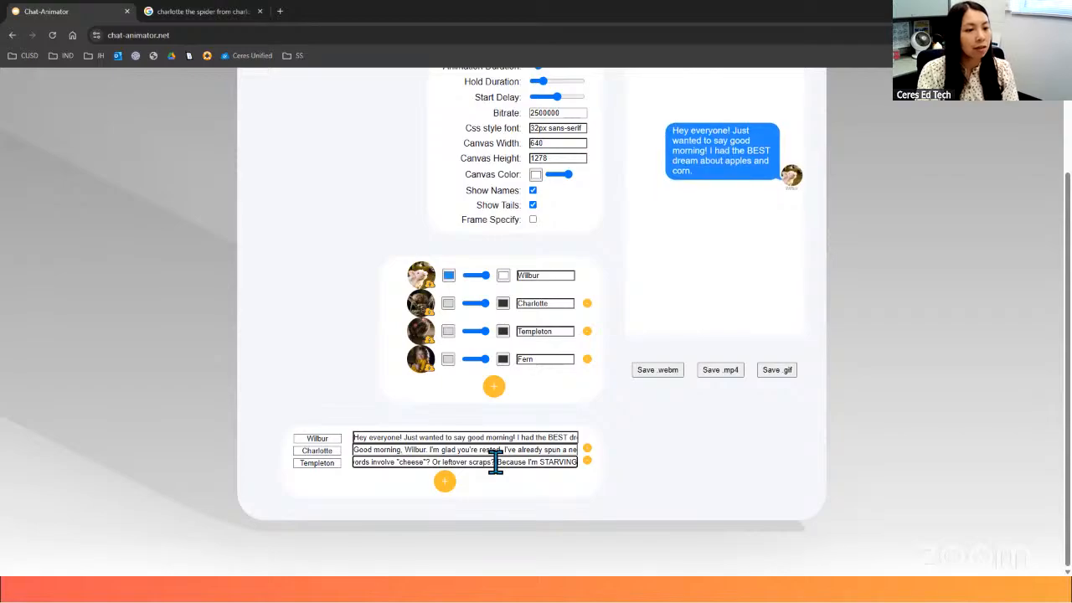
type("!")
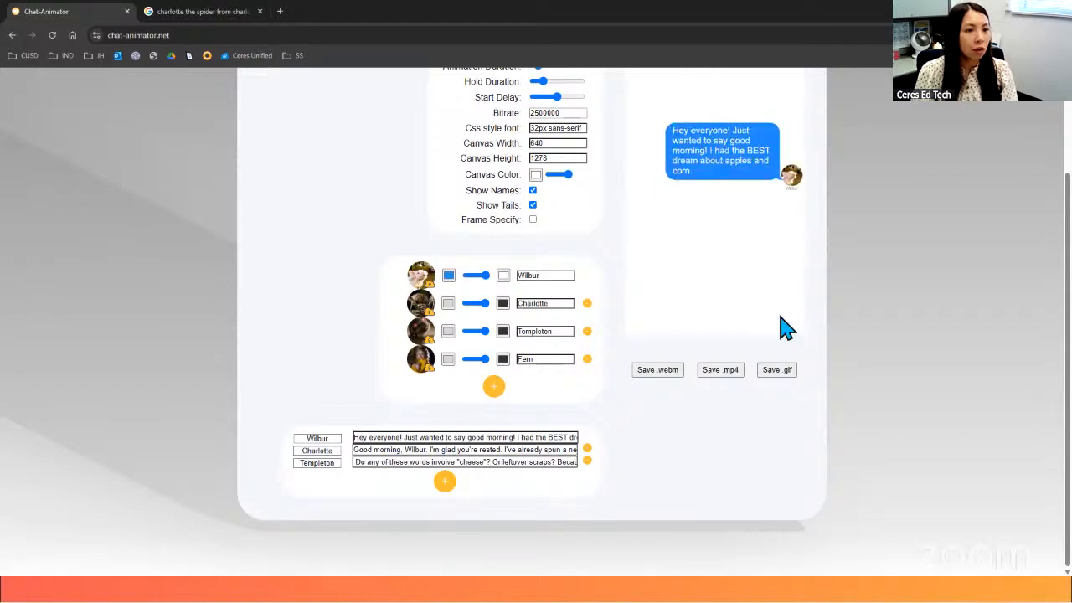
- Set Templeton's chat bubble color to a light red, RGB 234, 83, 83
scroll(785, 327, "up", 2)
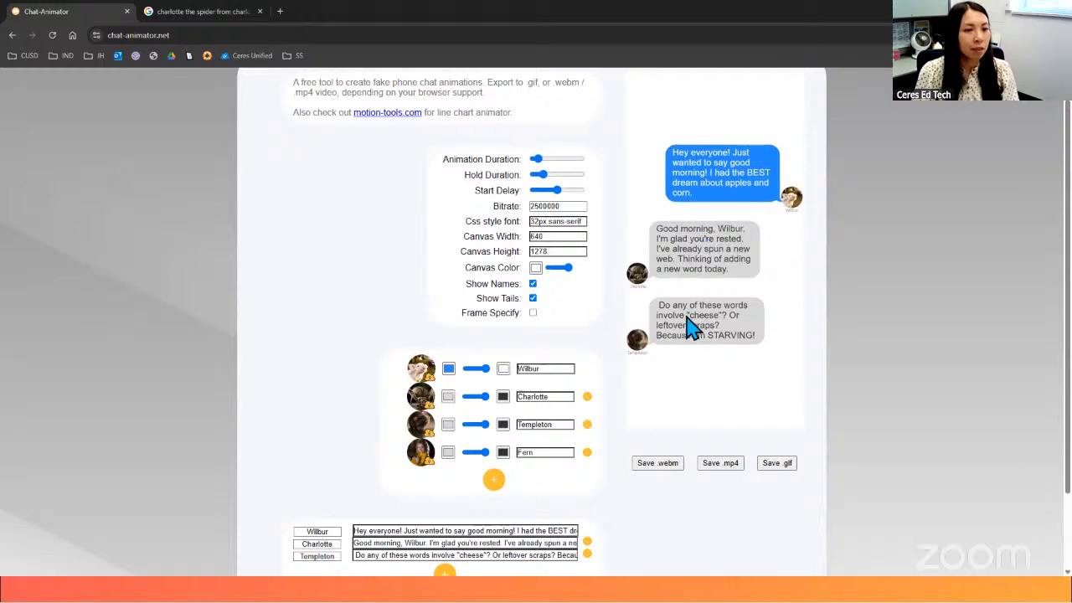
scroll(607, 395, "up", 1)
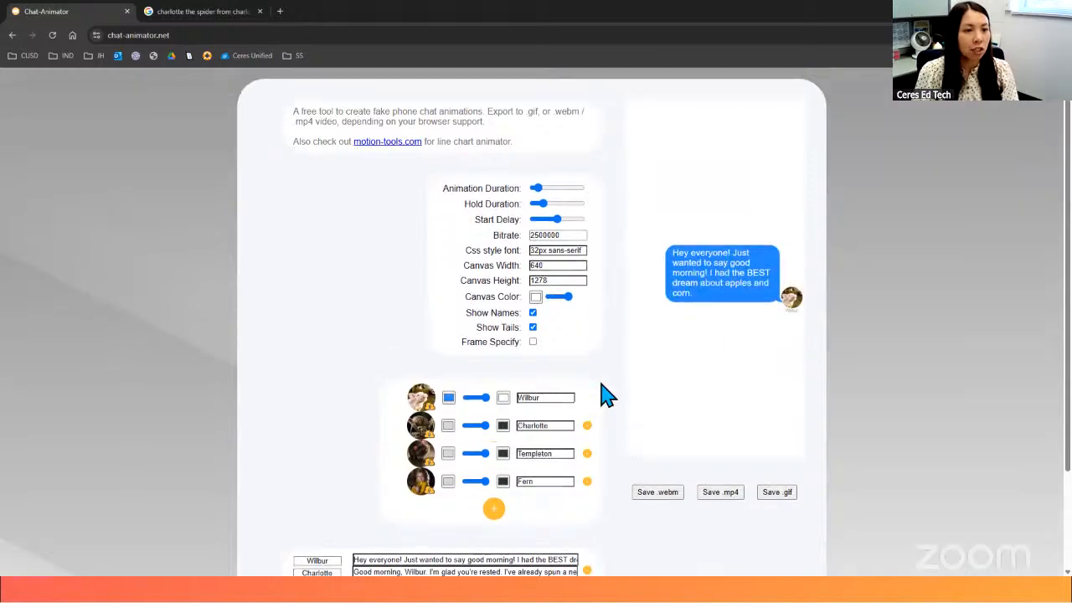
left_click(448, 456)
left_click(526, 314)
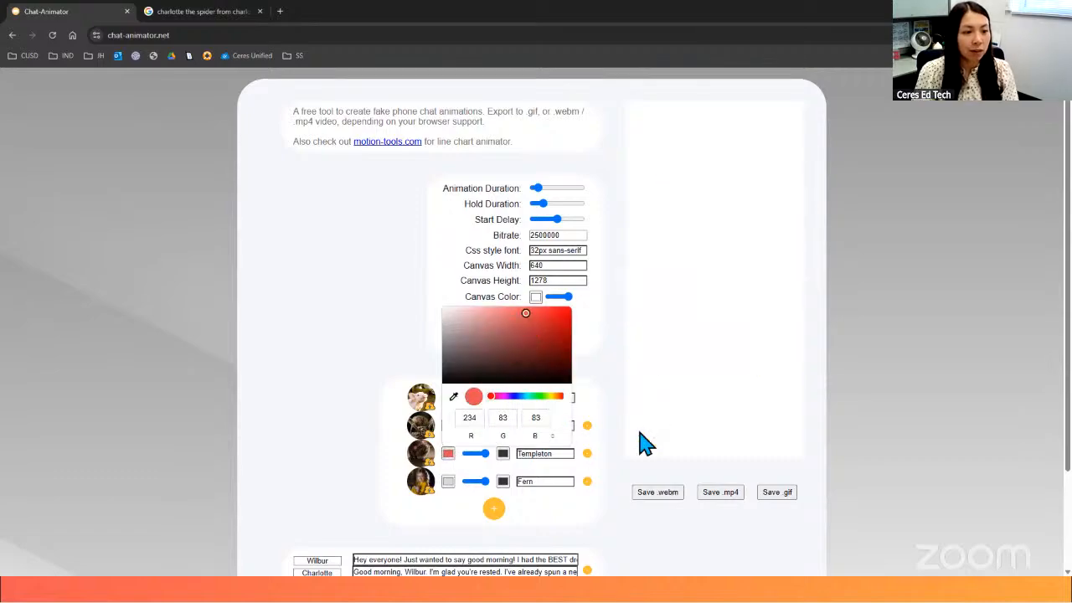
left_click(450, 458)
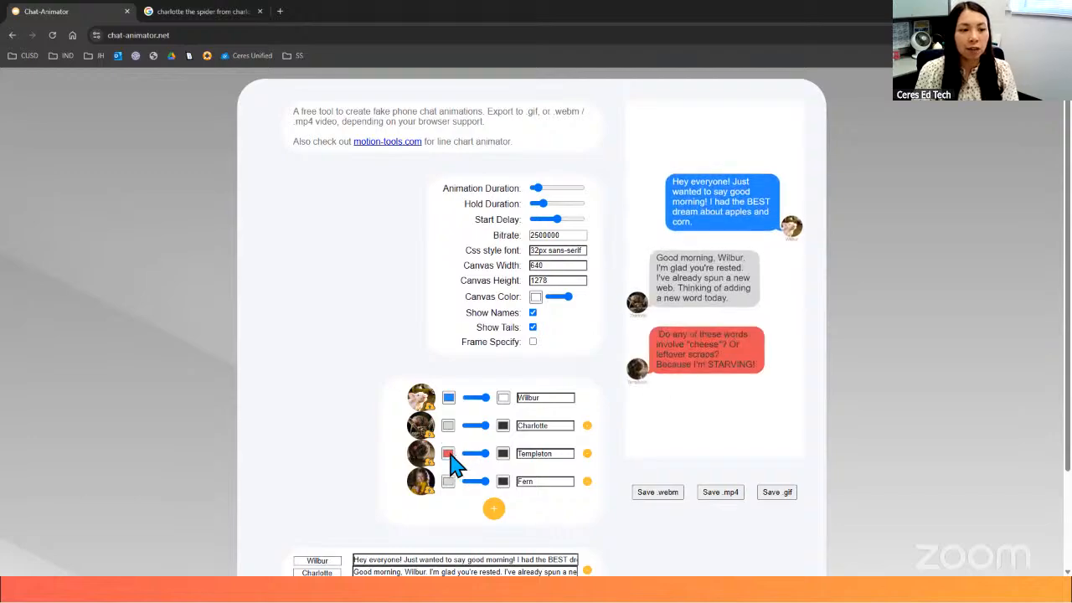
- Change Templeton's chat bubble color to a muted green
left_click(448, 454)
left_click(497, 336)
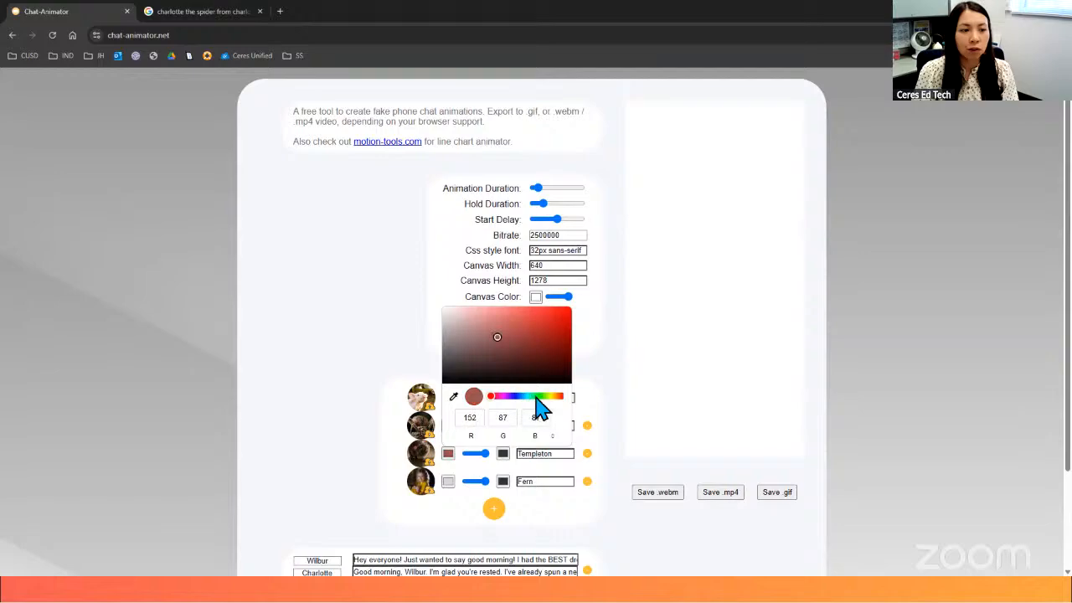
left_click(536, 397)
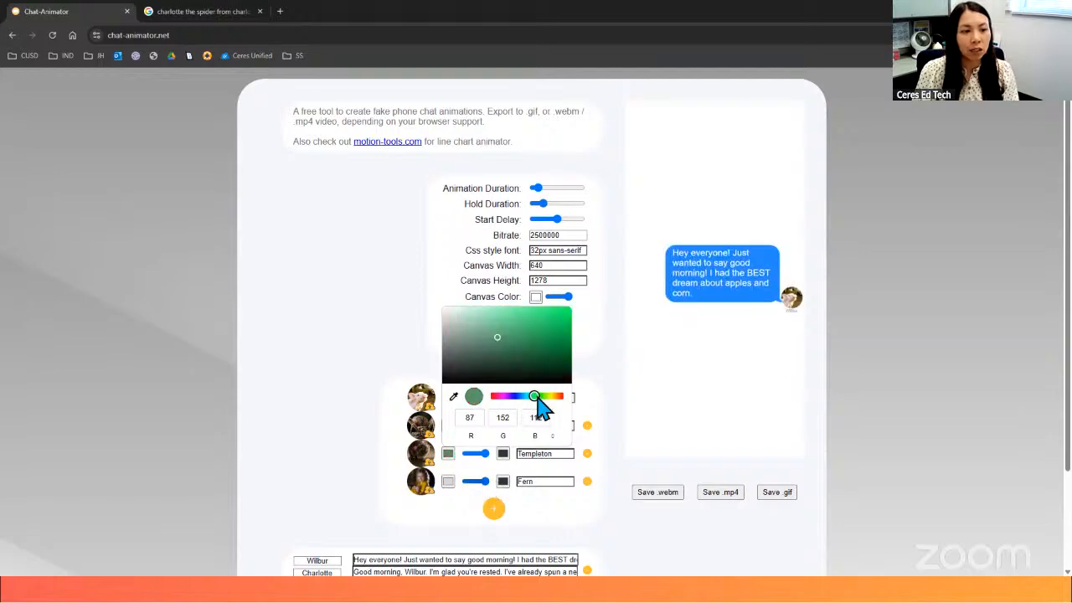
left_click(615, 407)
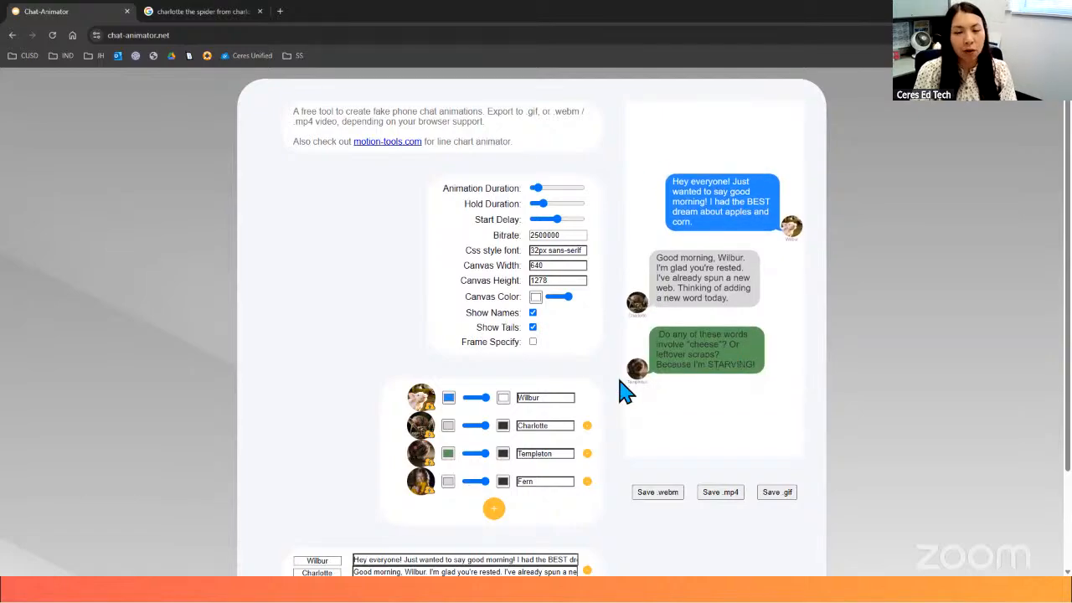
scroll(612, 394, "down", 2)
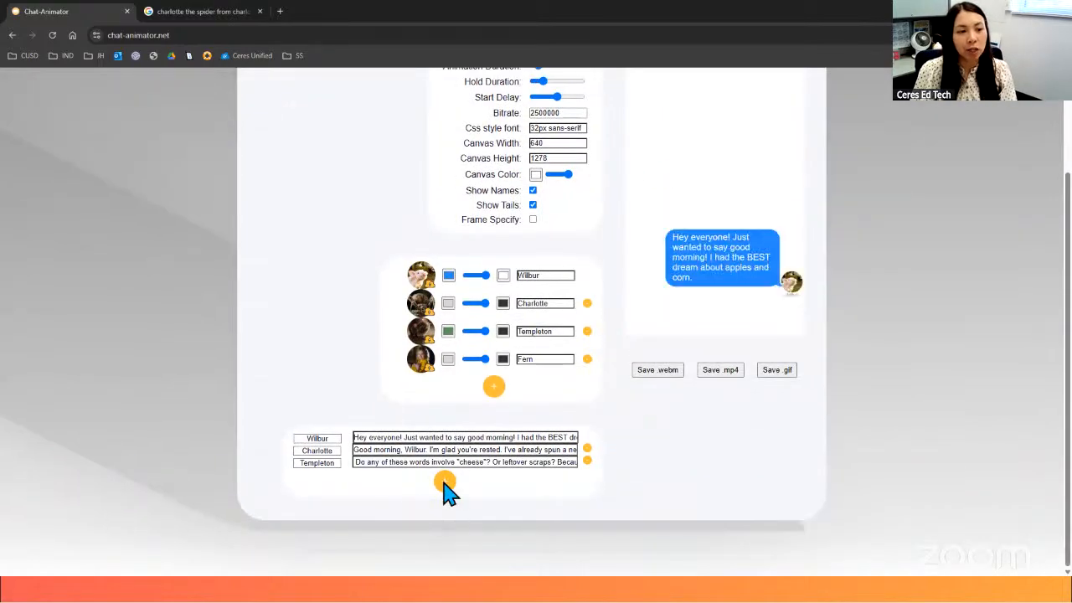